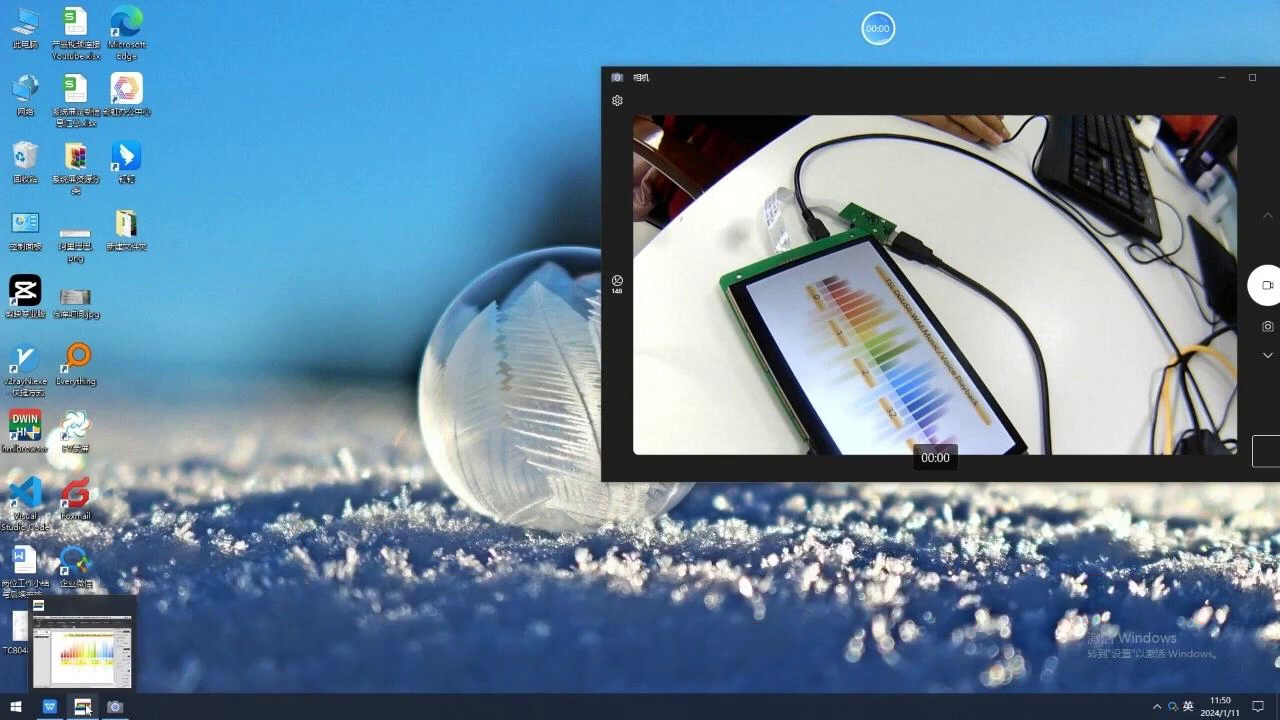
Restore DGUS and launch the ED4 VirtualDownload tool from the Welcome page
left_click(84, 707)
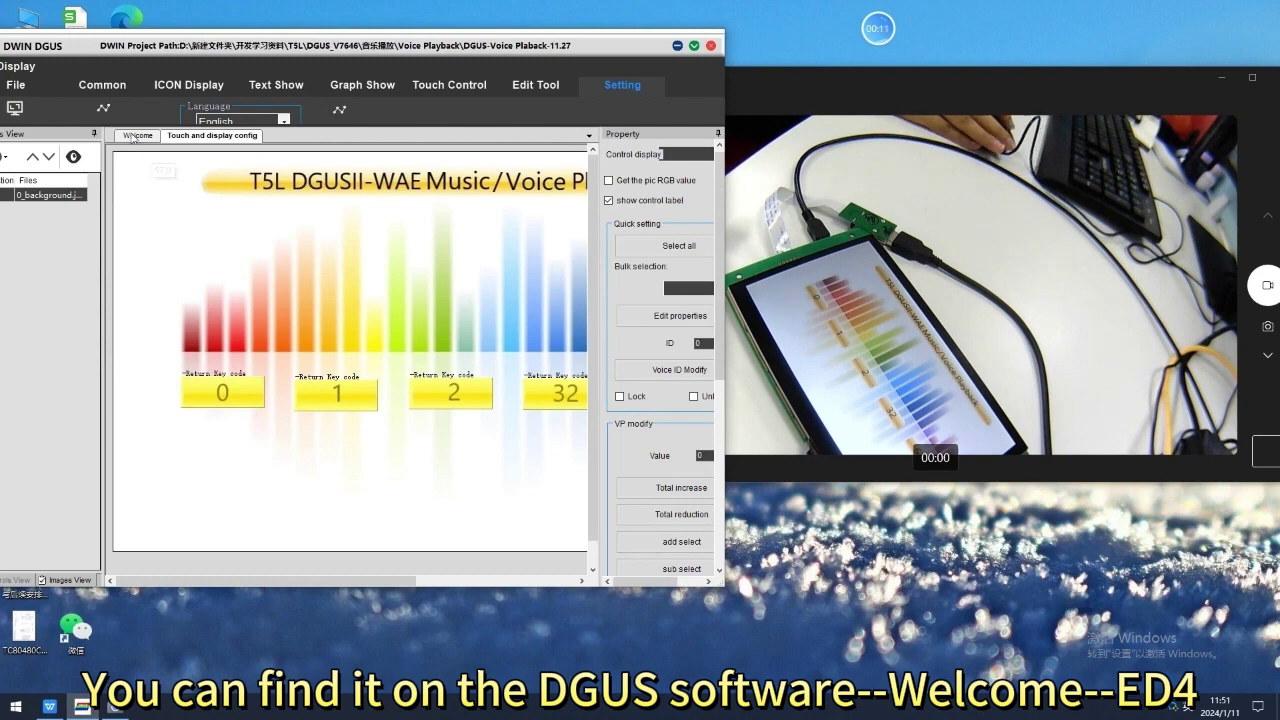
left_click(133, 136)
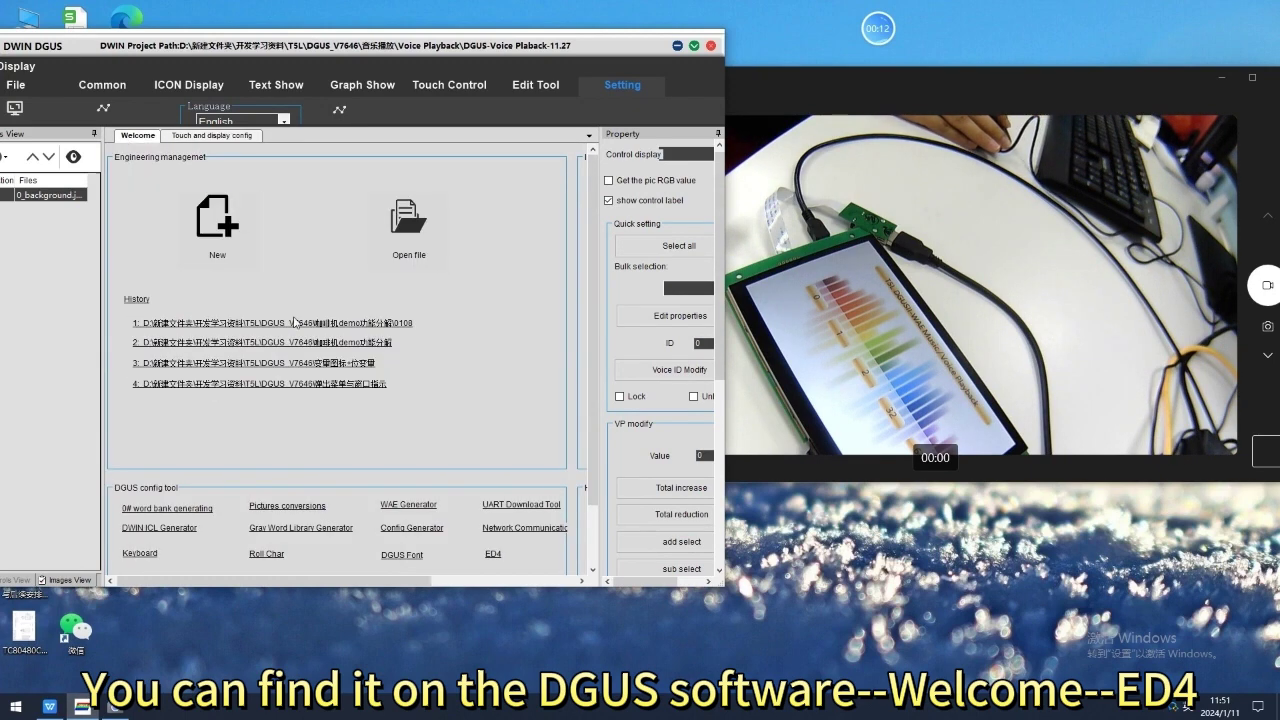
left_click(492, 552)
left_click_drag(616, 156, 424, 146)
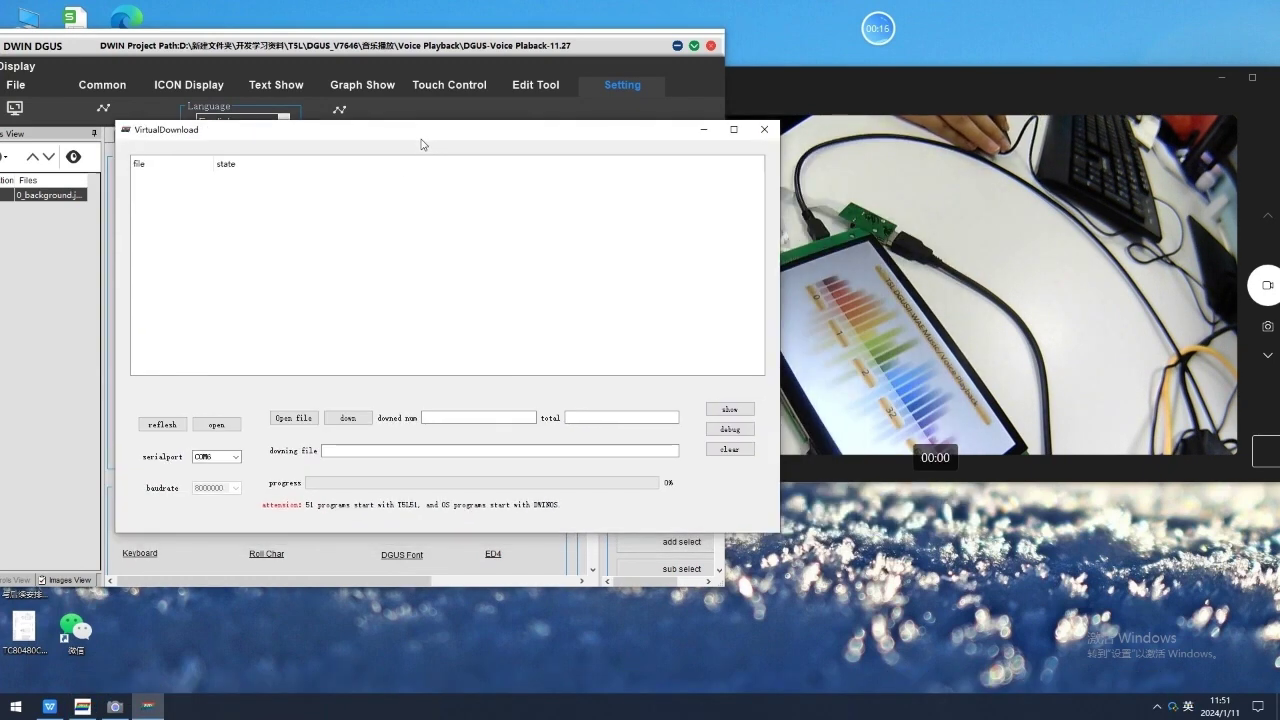
Keep COM6 as the serial port, refresh the port list, and minimize the DGUS editor
left_click(218, 426)
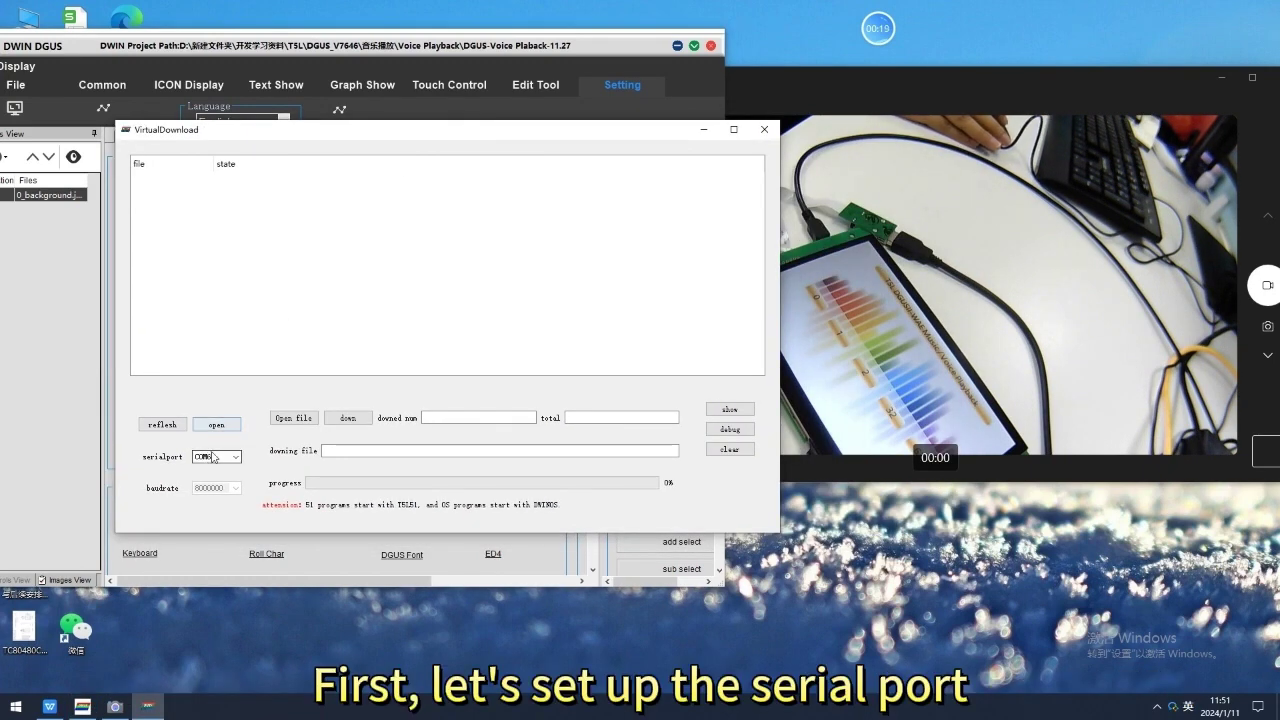
left_click(234, 458)
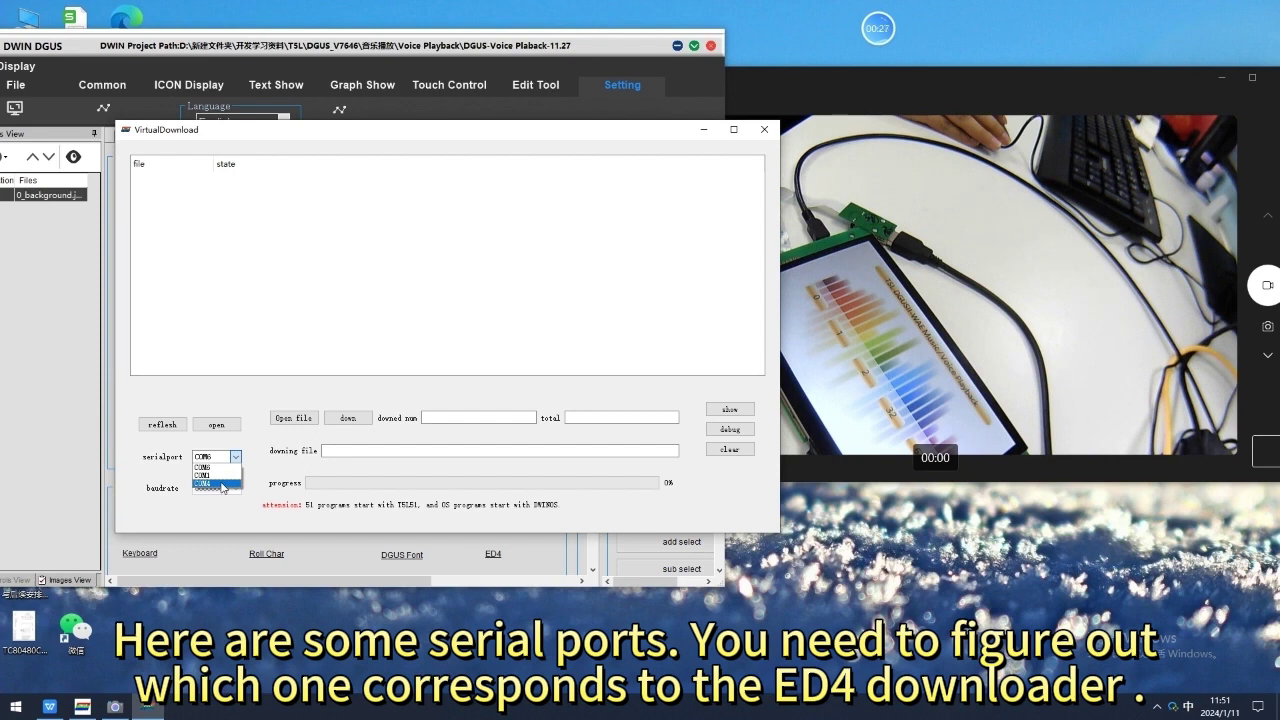
left_click(219, 476)
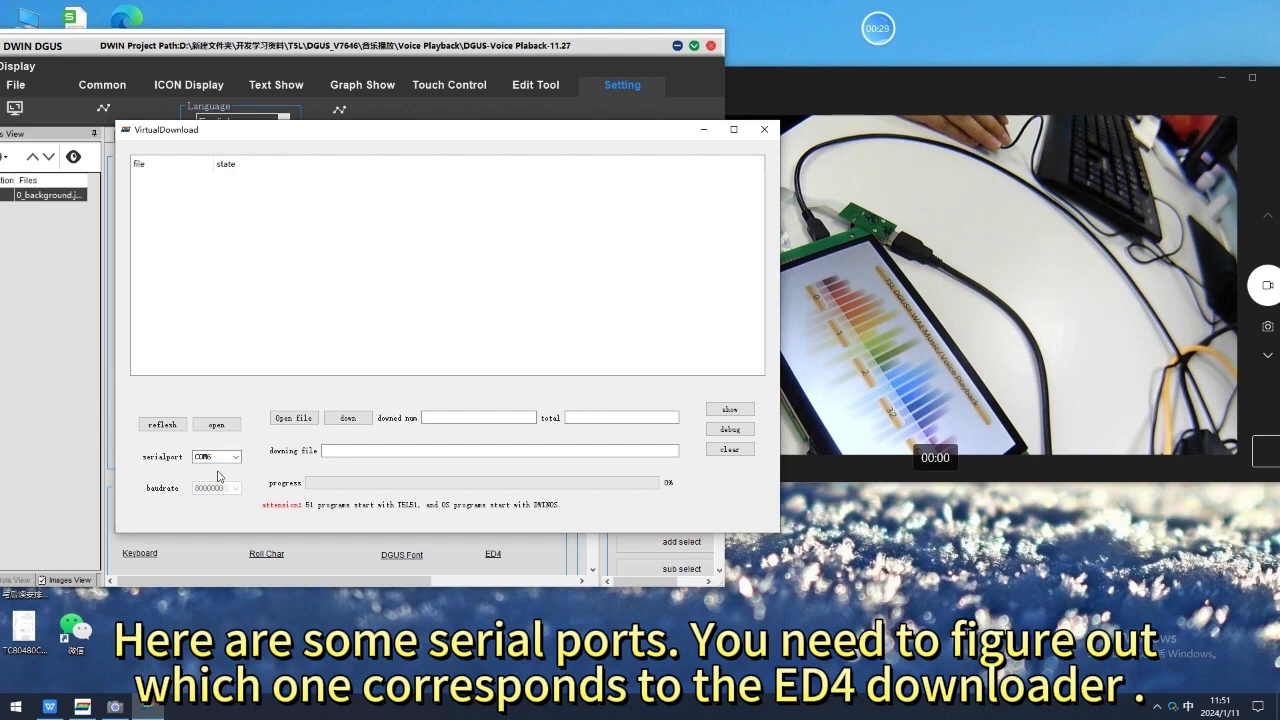
left_click(150, 430)
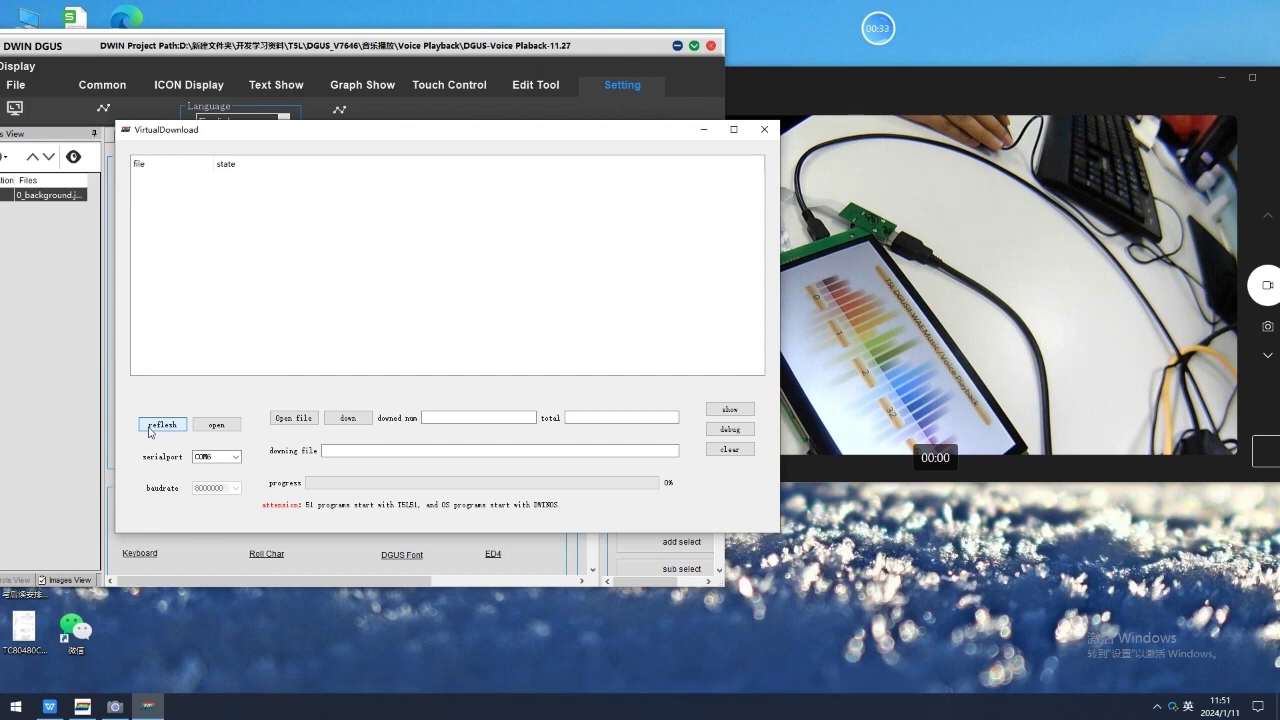
left_click(677, 45)
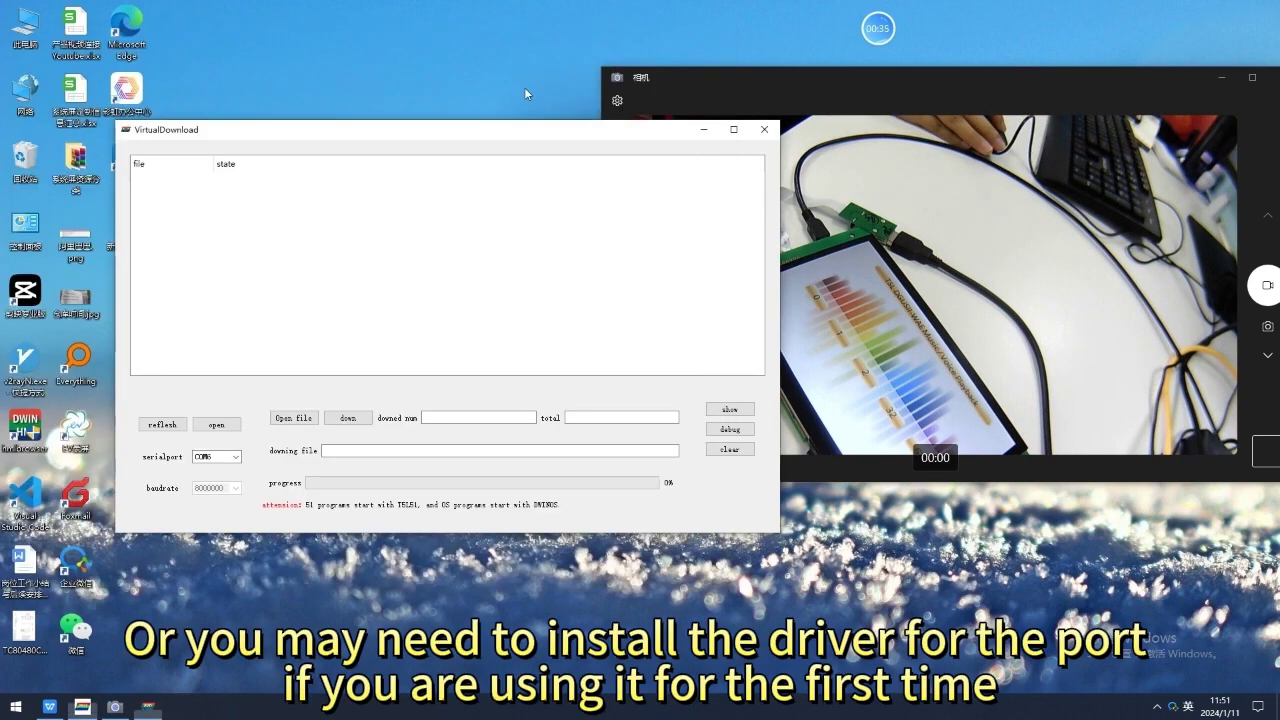
left_click(25, 225)
double_click(25, 225)
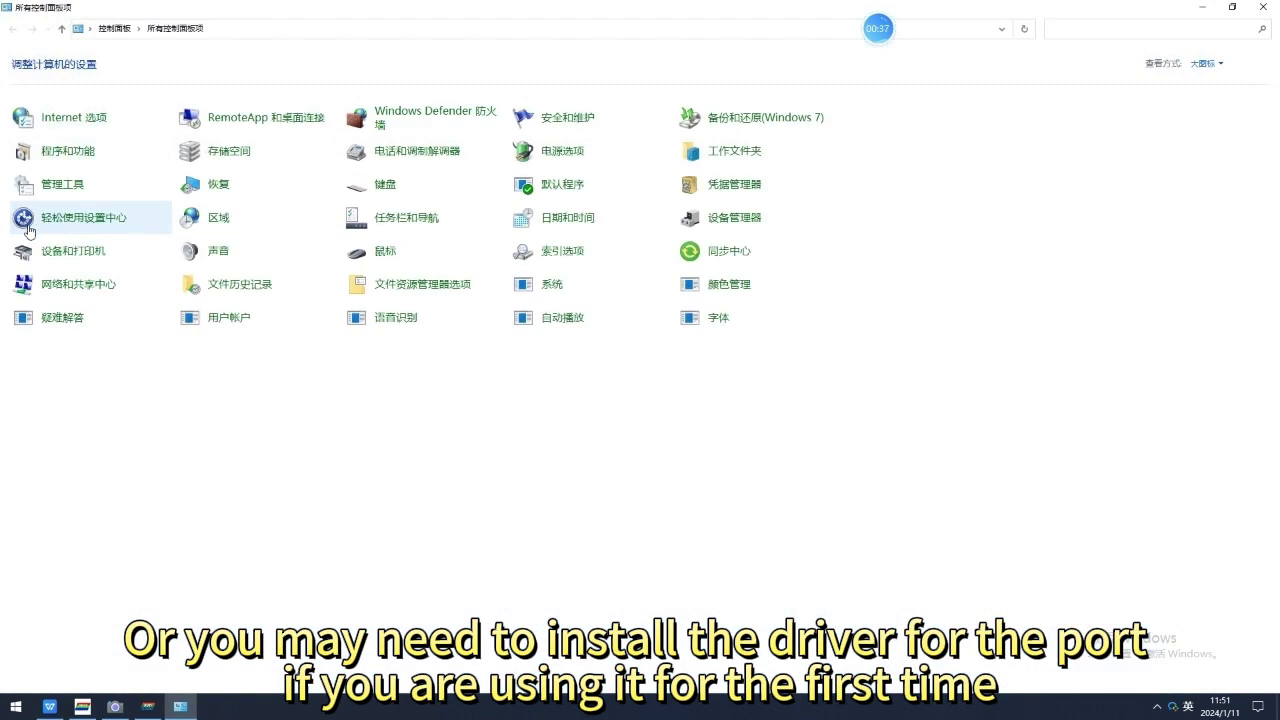
left_click(732, 218)
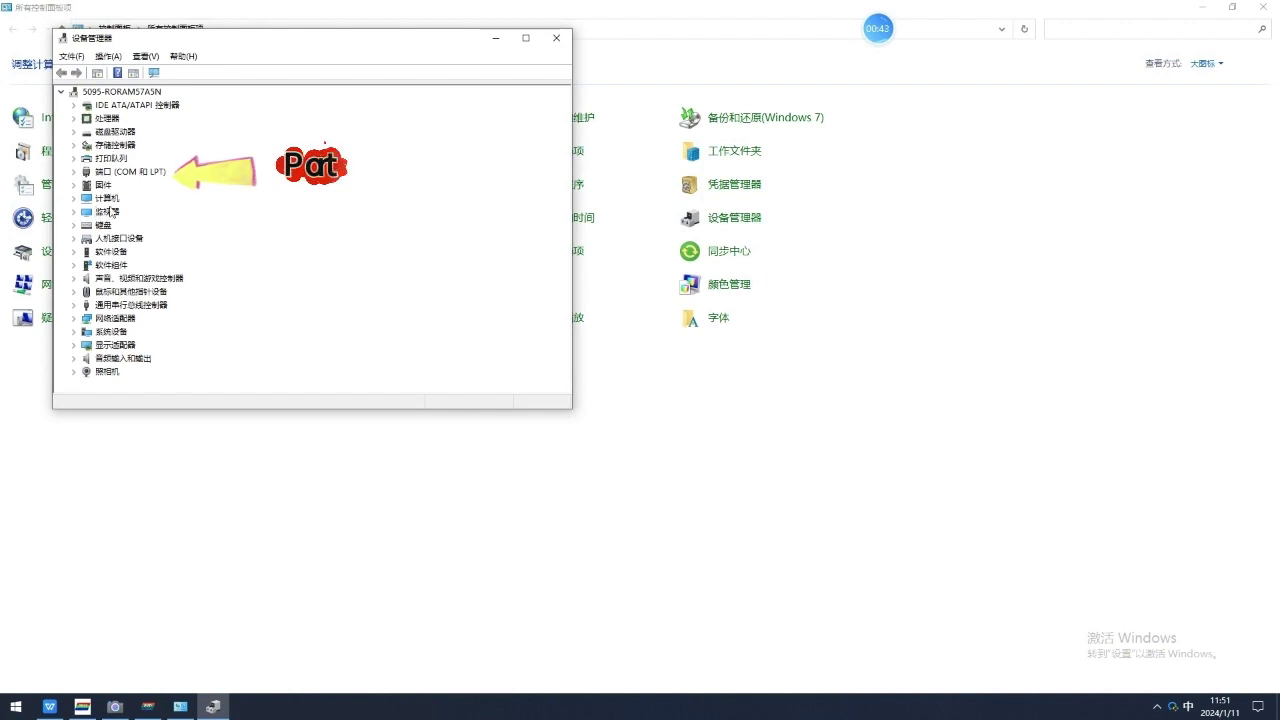
double_click(134, 173)
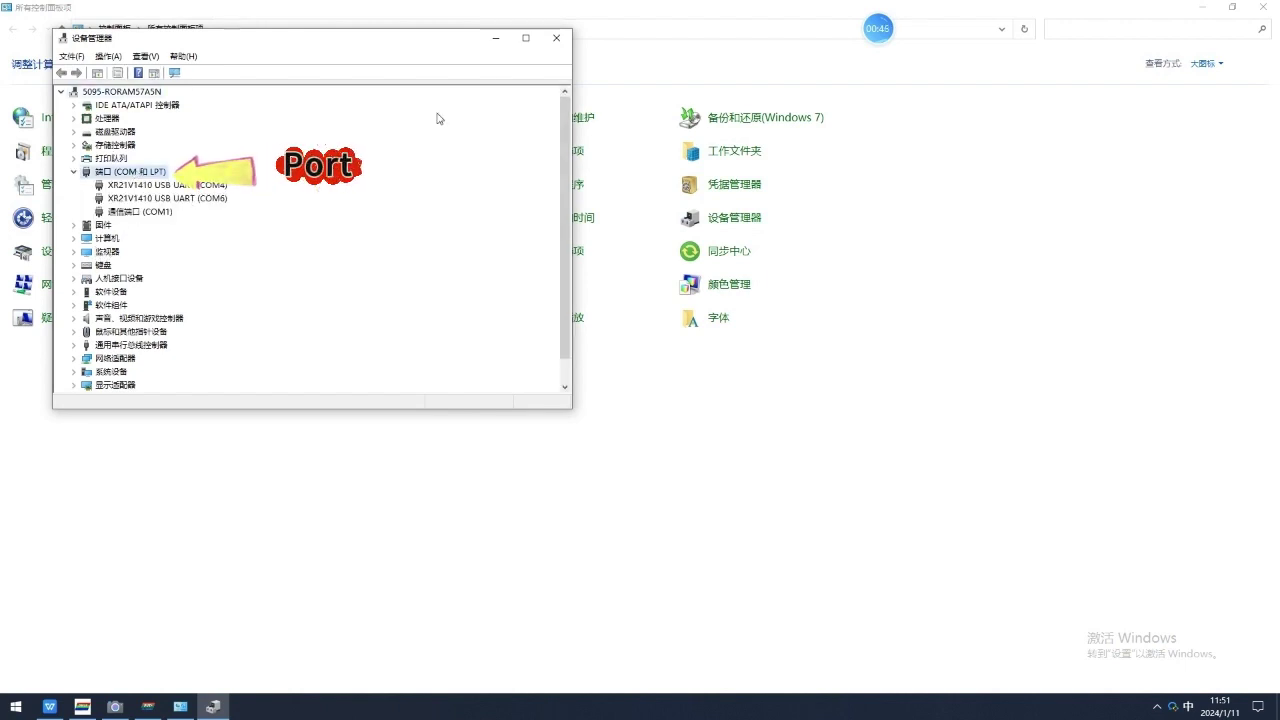
left_click(566, 39)
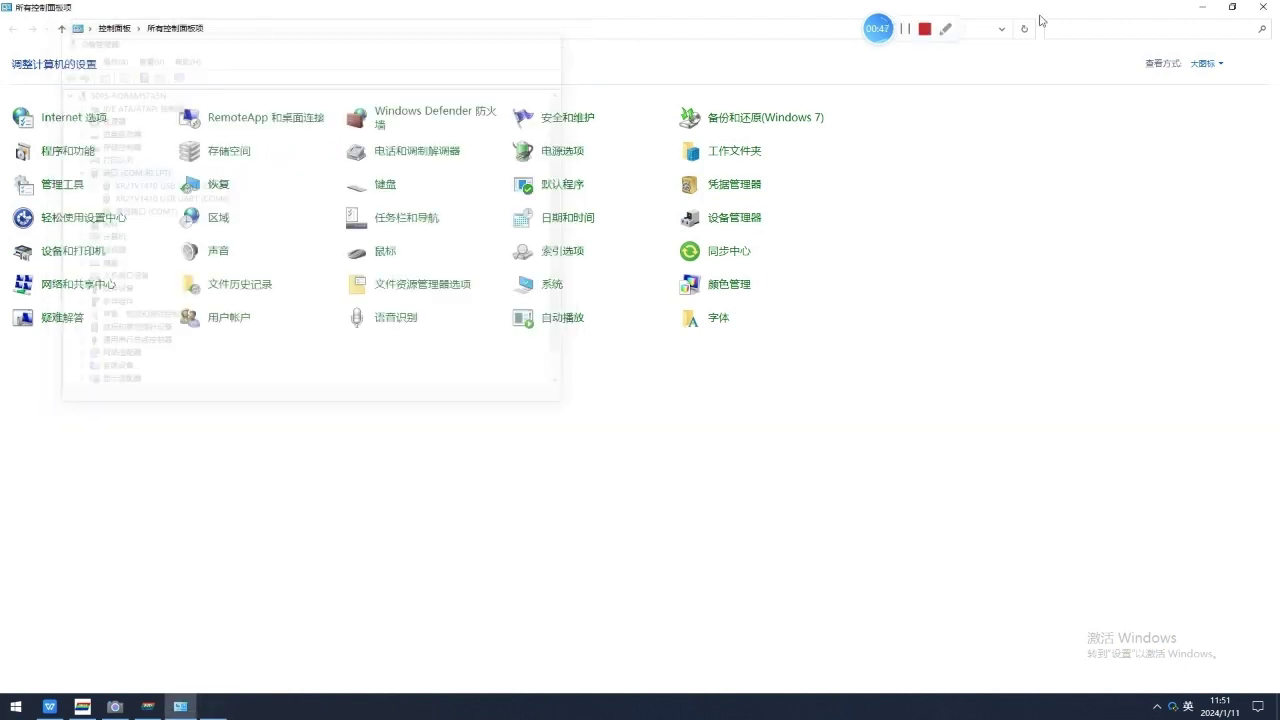
left_click(1265, 8)
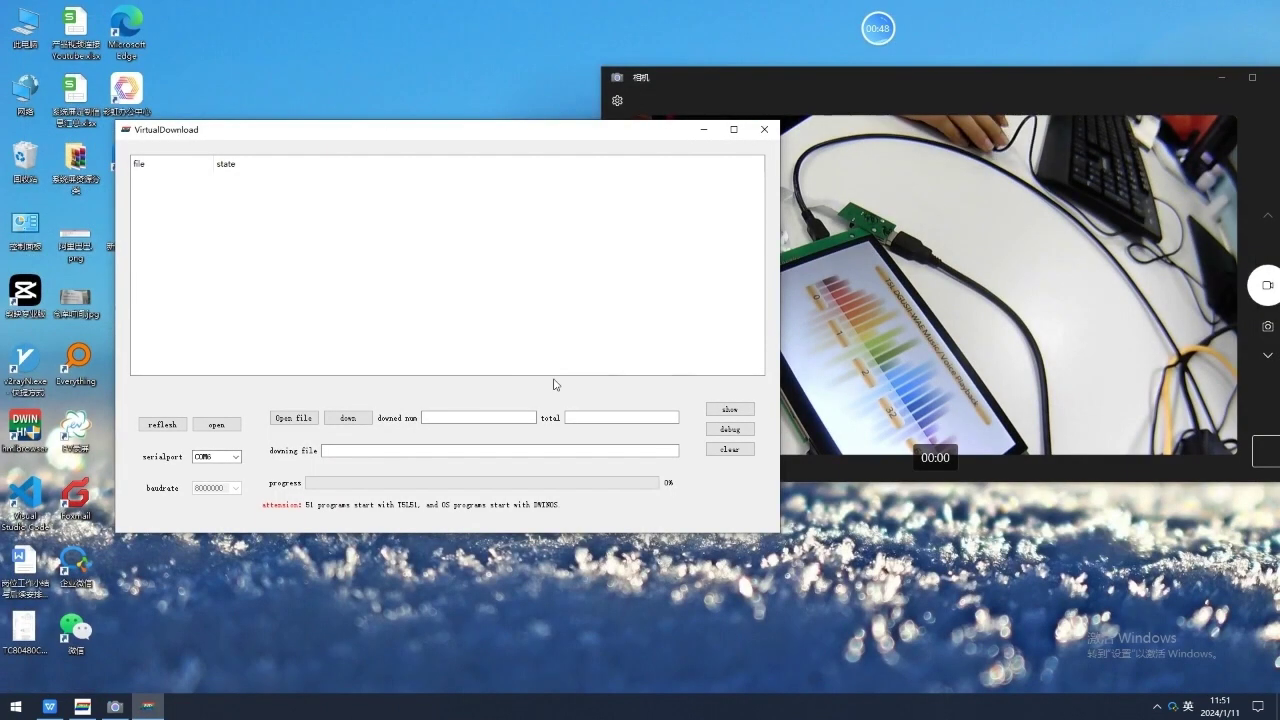
In debug mode, read VP 000F with length 1, getting reply 65 10, then hide the debug controls
left_click(730, 428)
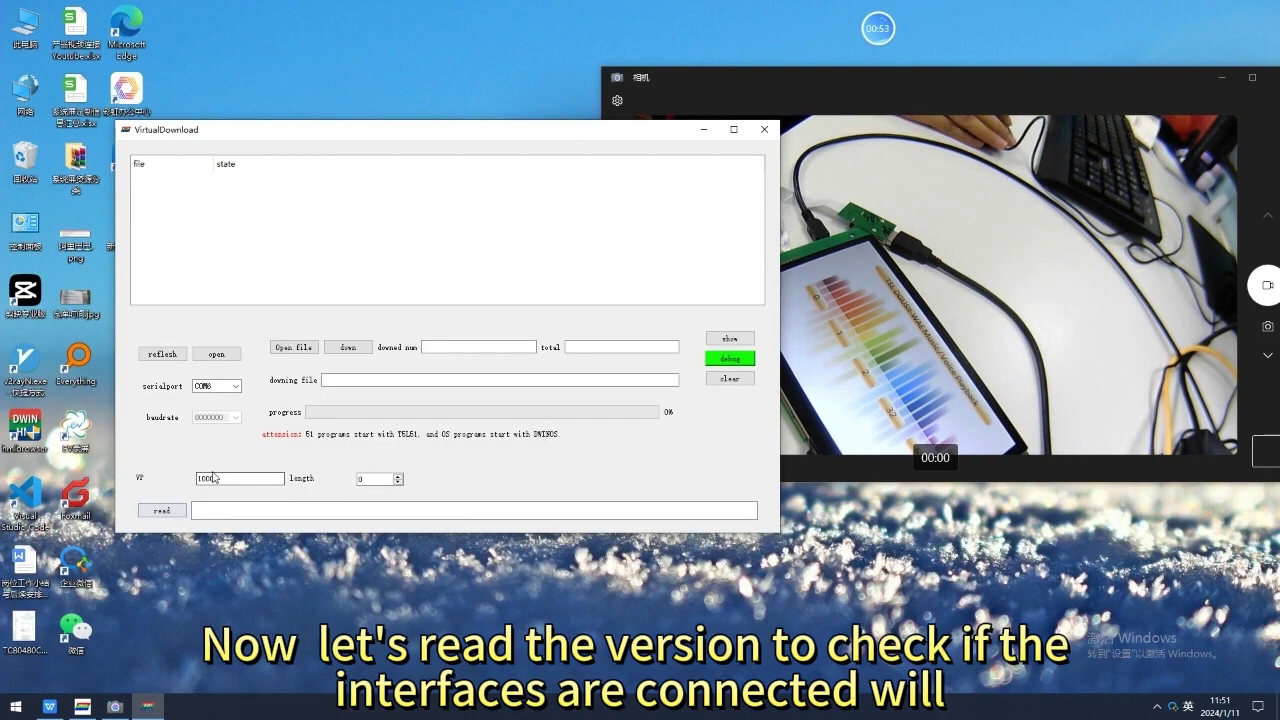
left_click_drag(218, 479, 193, 485)
type("000")
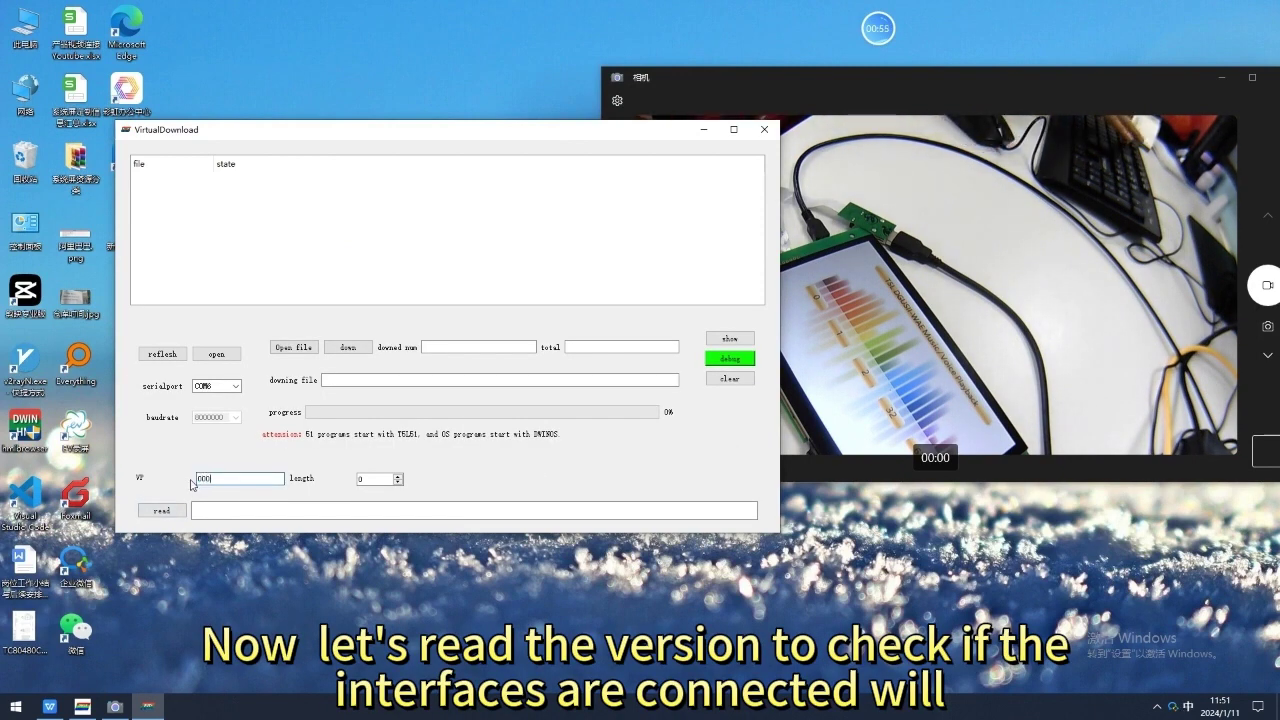
type("0")
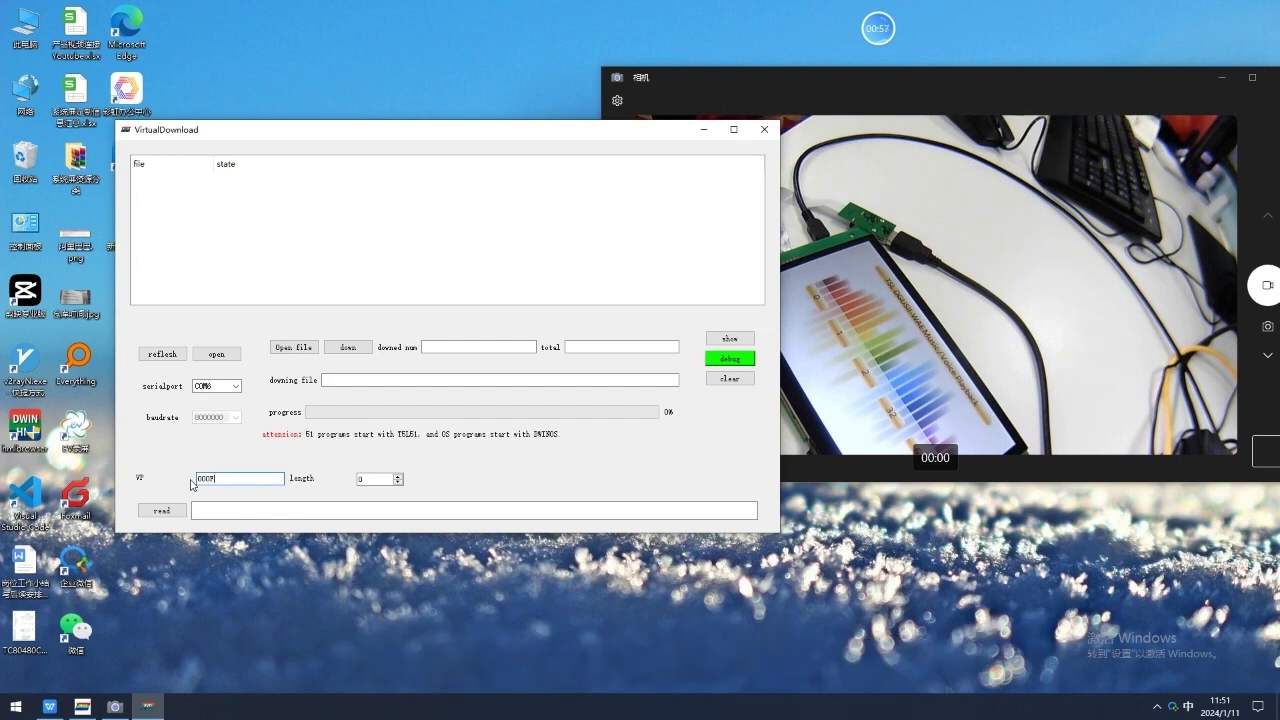
double_click(358, 479)
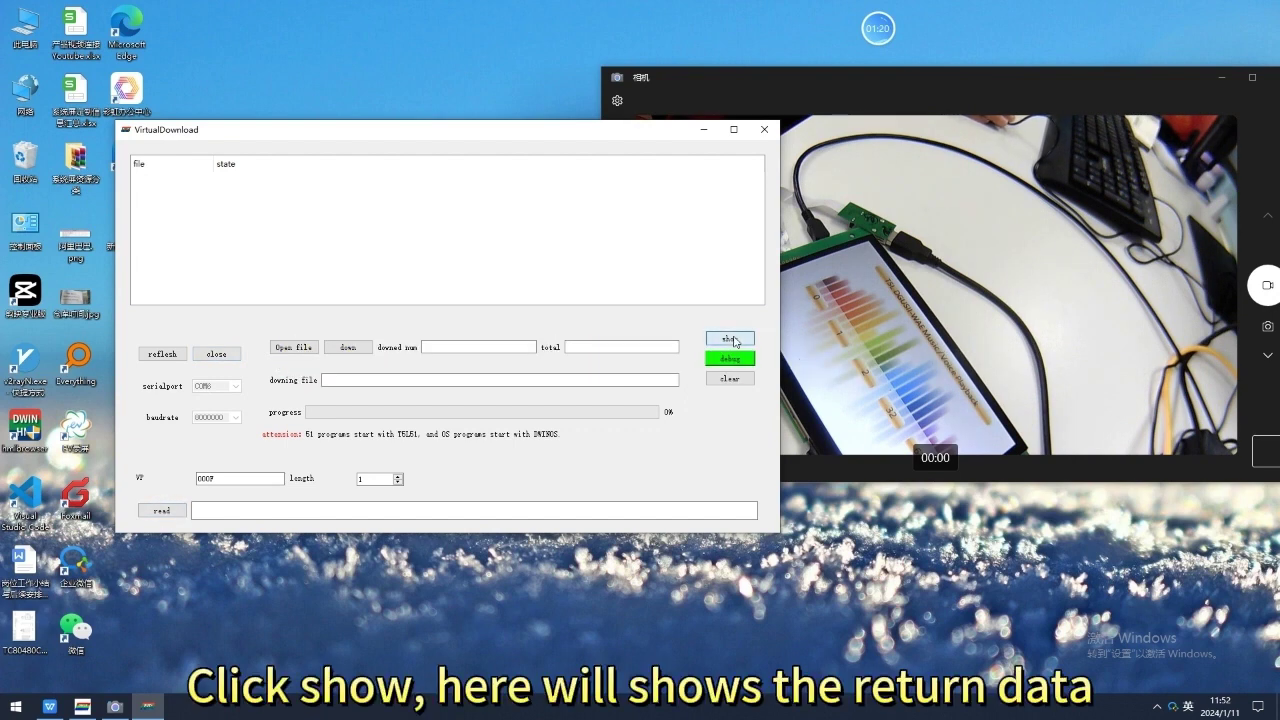
left_click(735, 340)
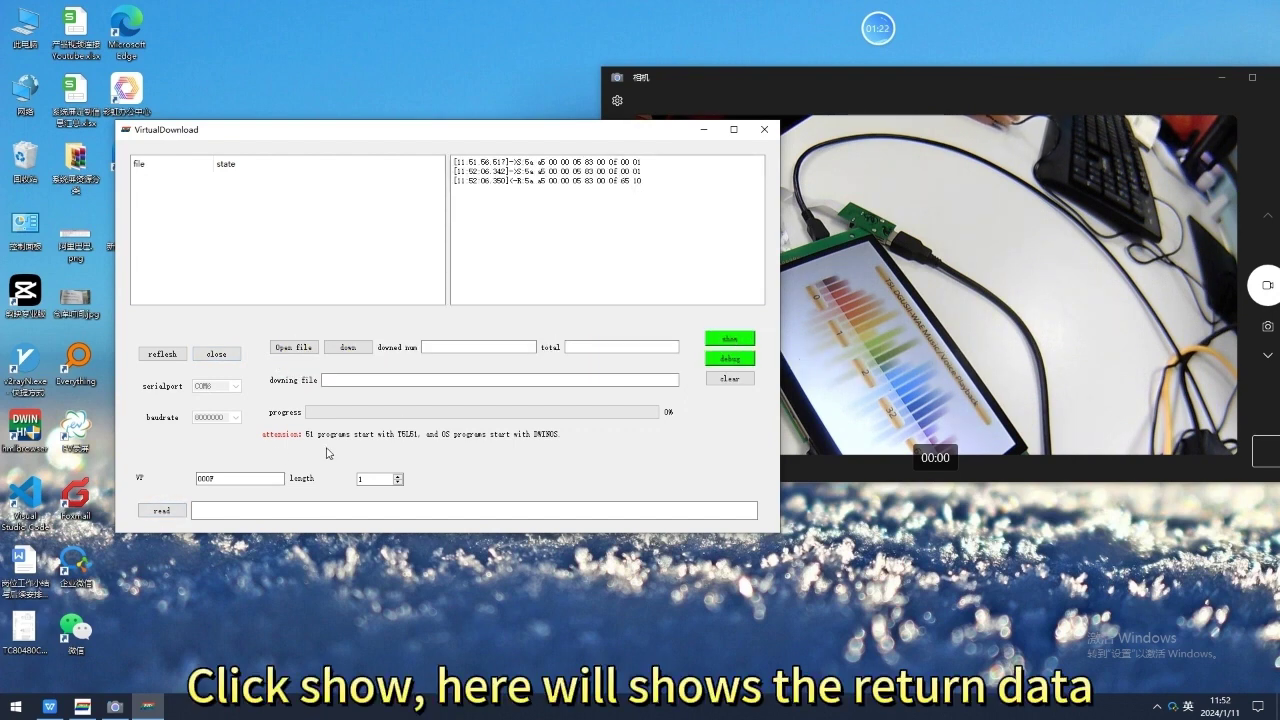
left_click(164, 511)
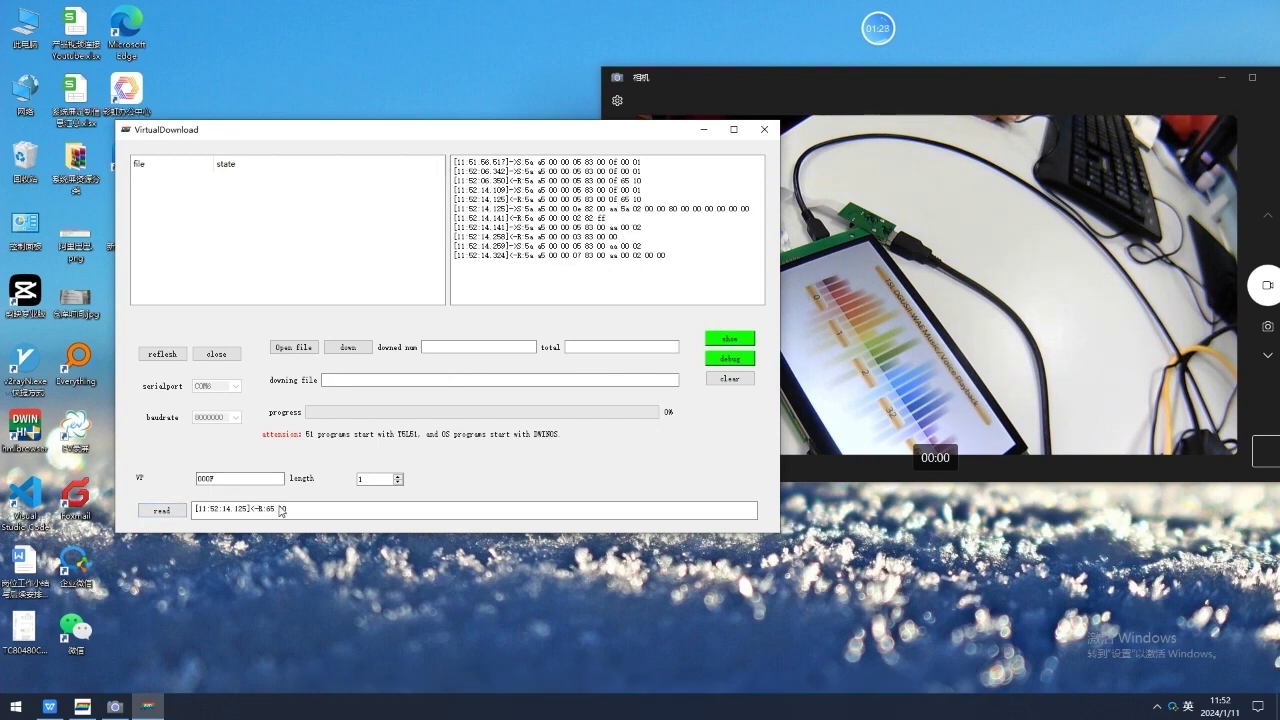
left_click(733, 358)
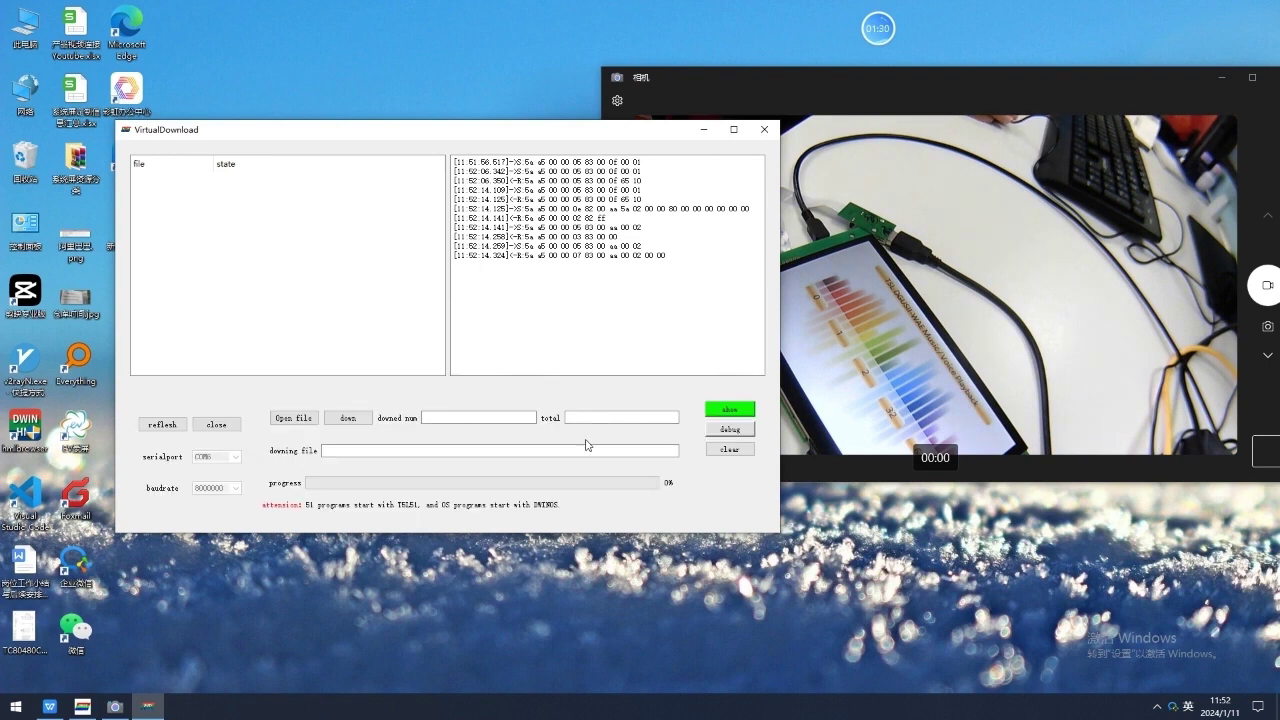
Download 32.icl from DWIN_SET to the screen and acknowledge the 'complete the all' message
left_click(301, 417)
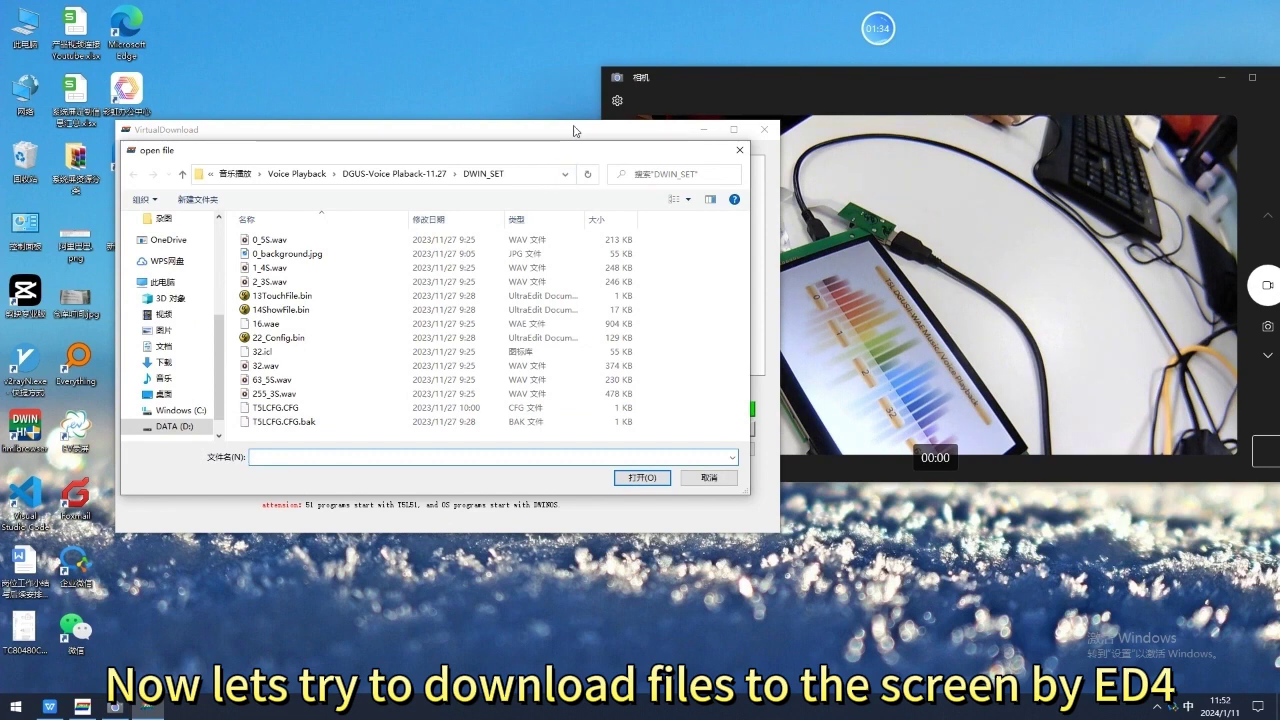
left_click(739, 149)
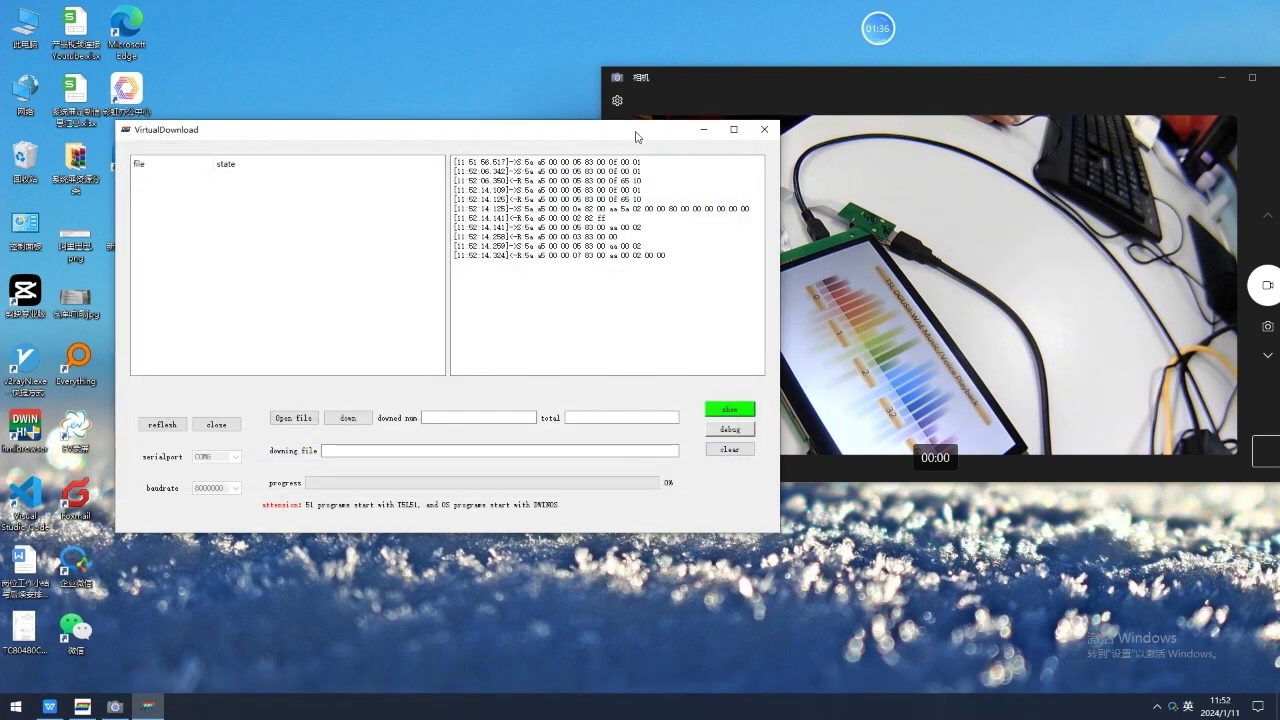
left_click_drag(637, 136, 519, 116)
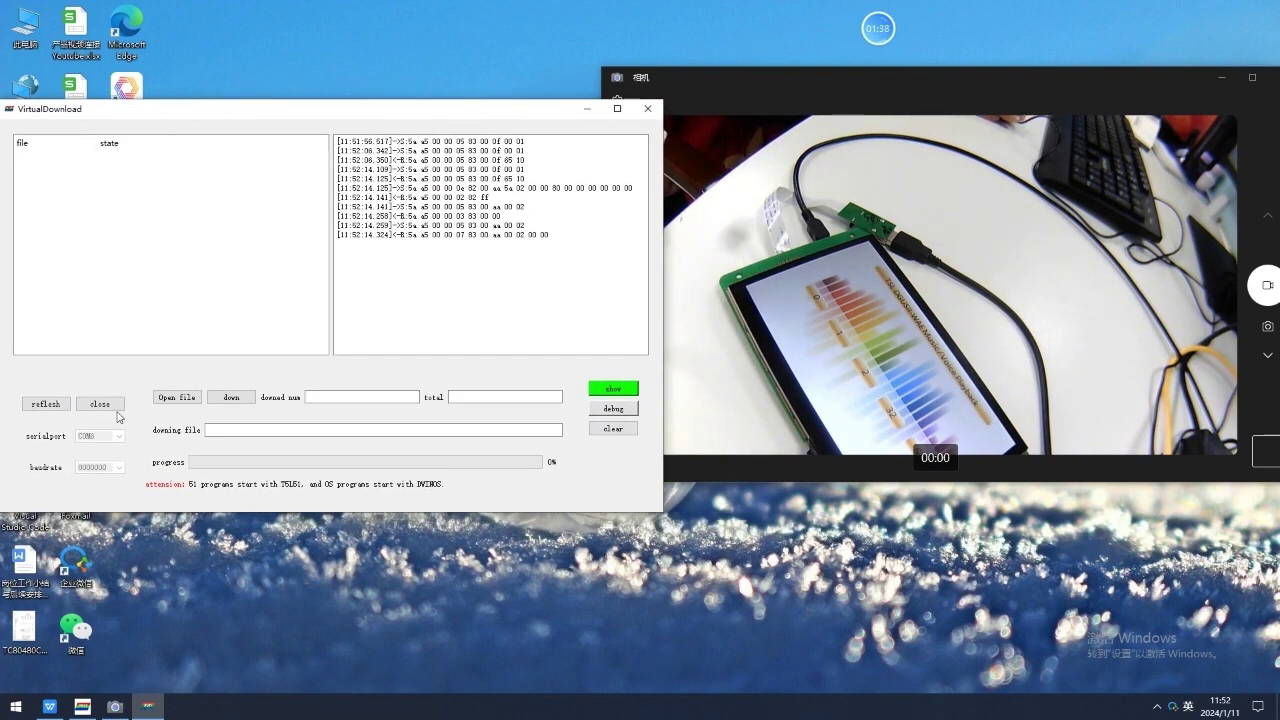
left_click(176, 399)
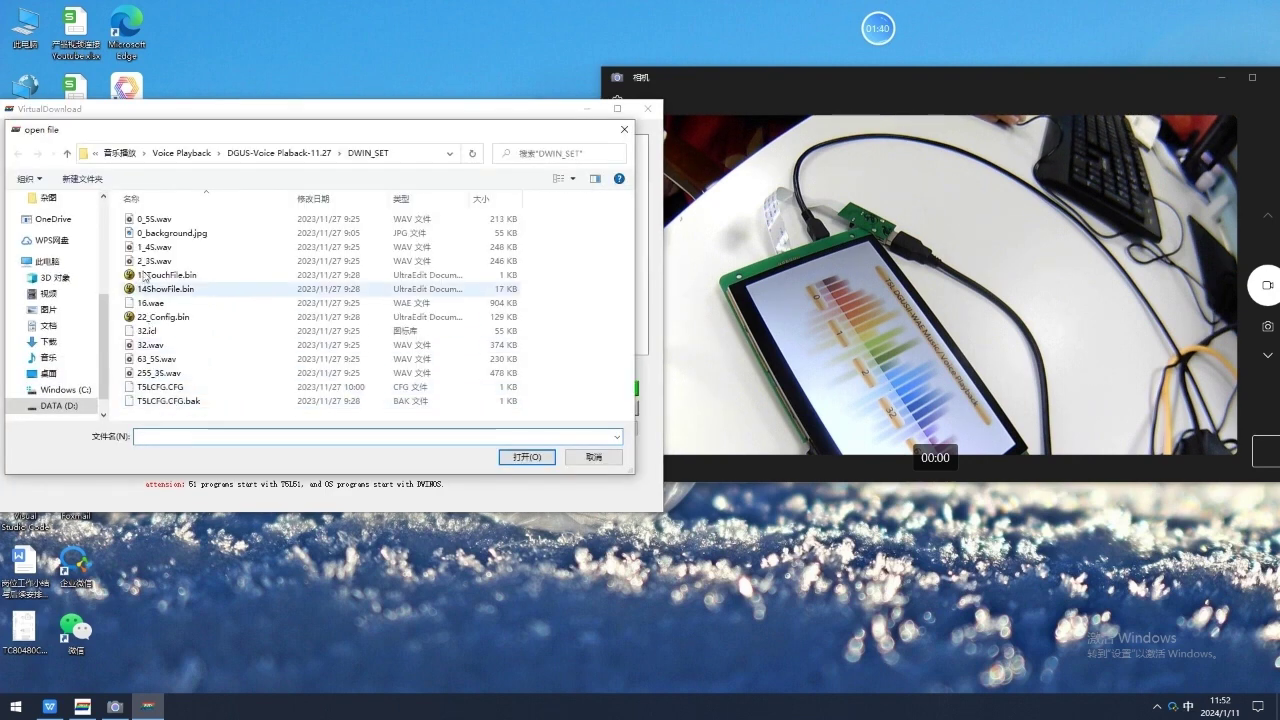
left_click(147, 331)
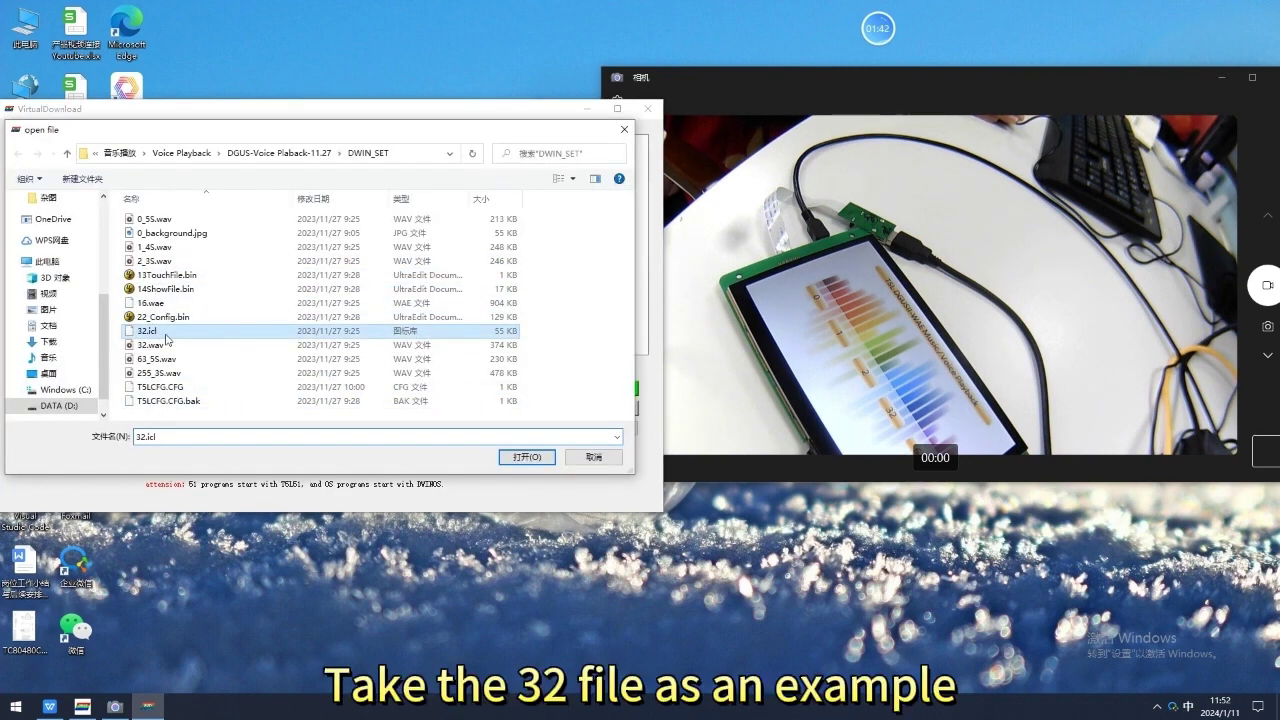
left_click(519, 458)
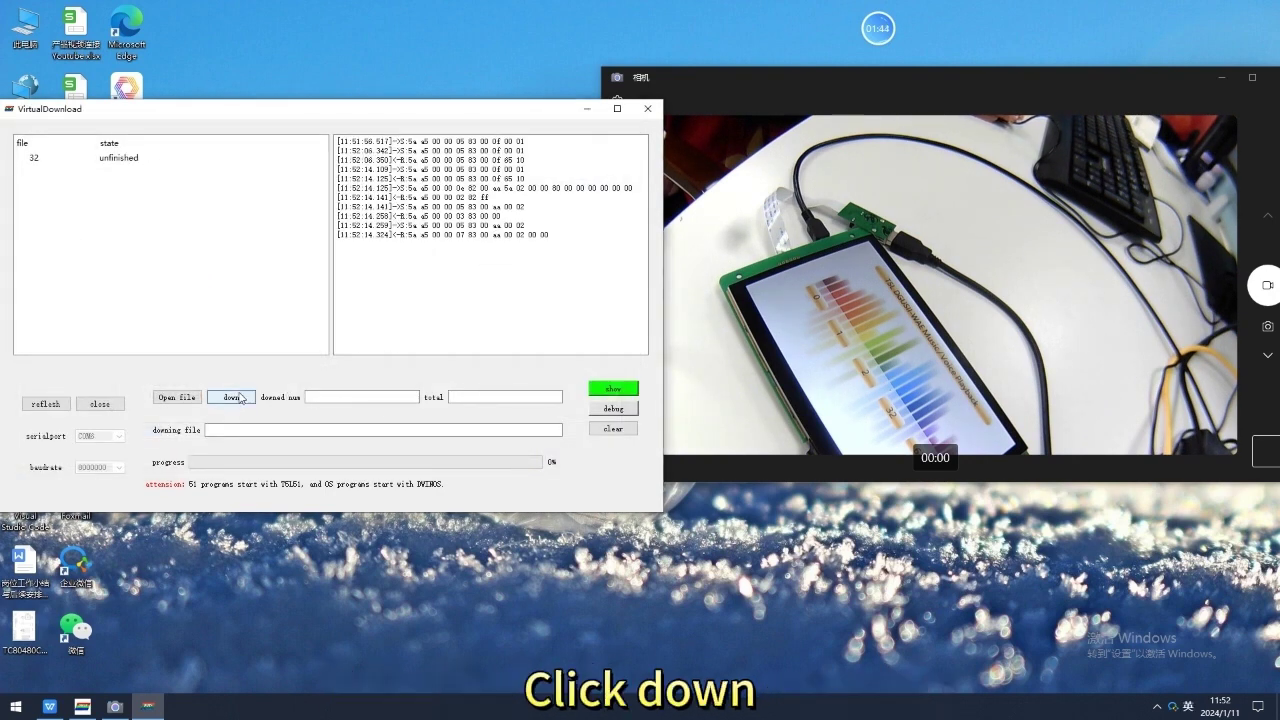
left_click(226, 400)
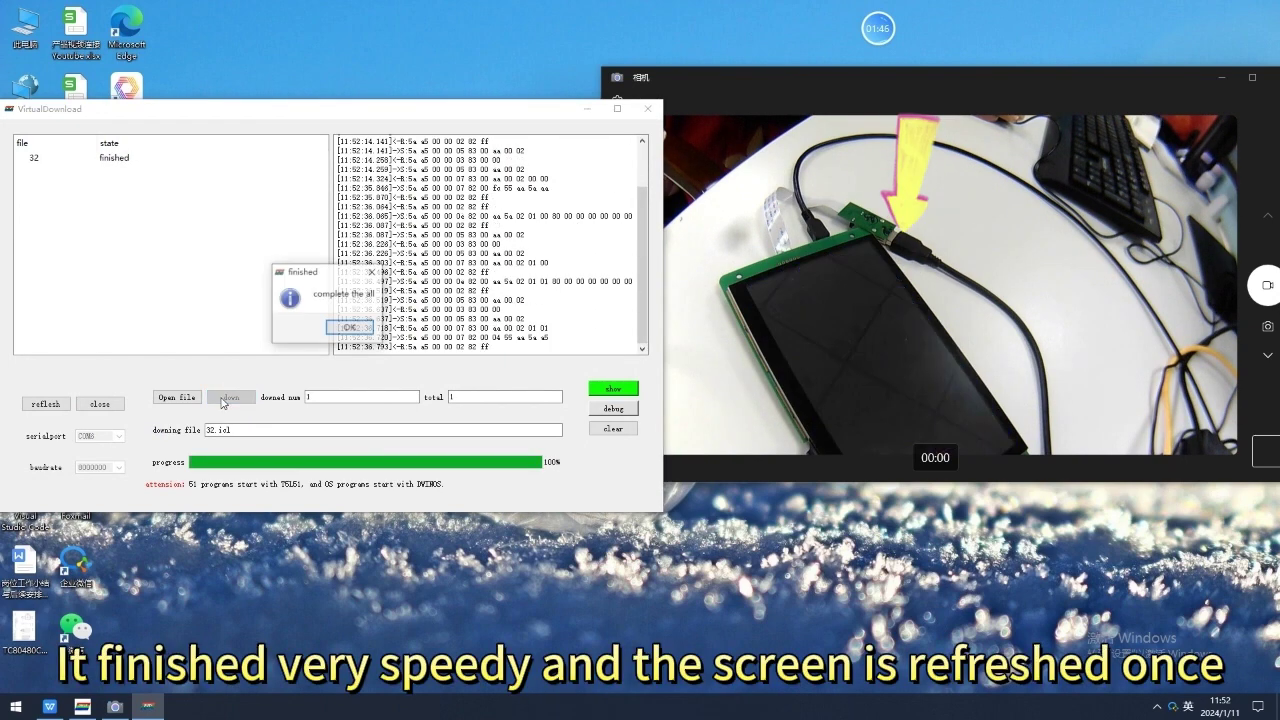
left_click(349, 327)
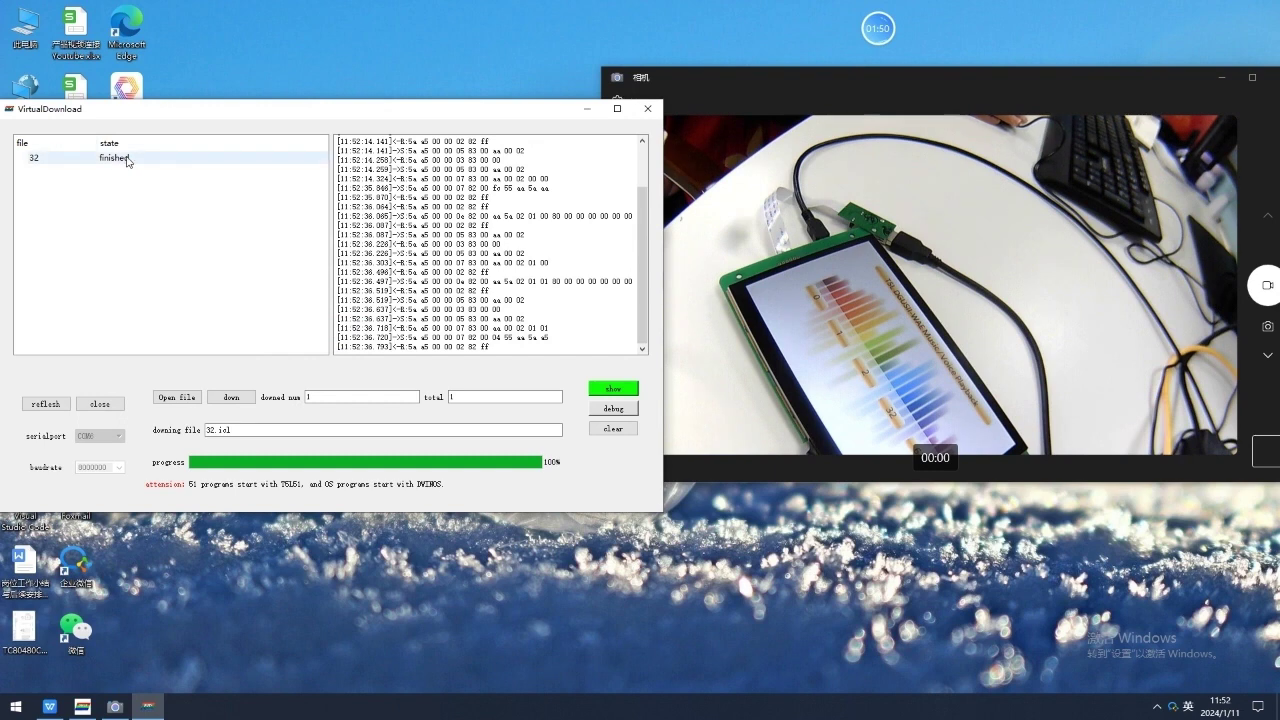
Load 14ShowFile.bin and send it to the touchscreen
left_click(180, 398)
left_click(165, 288)
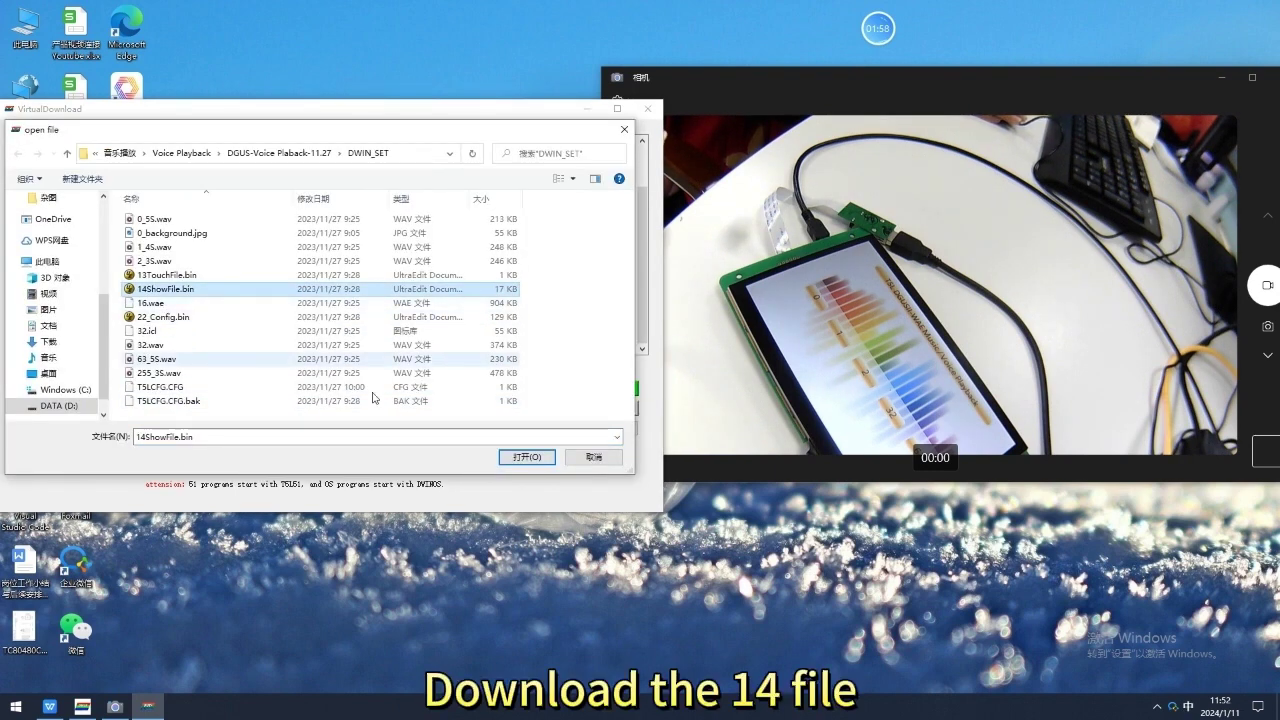
left_click(516, 457)
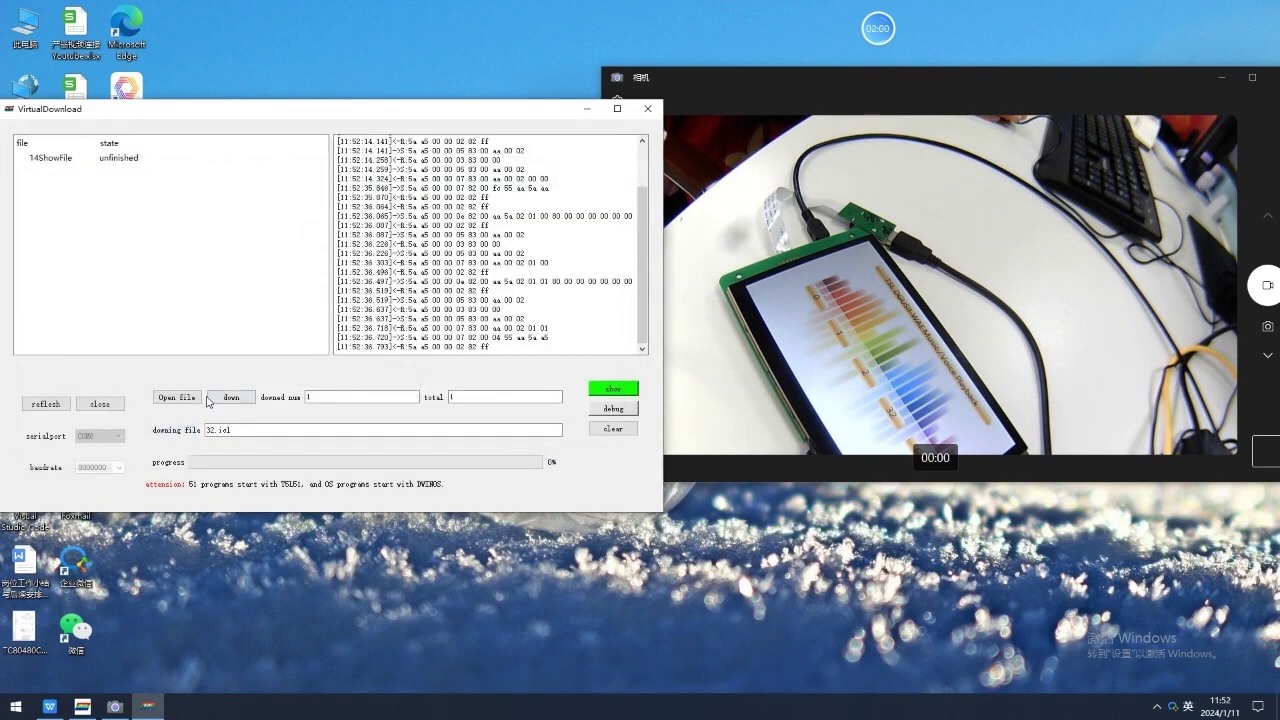
left_click(229, 399)
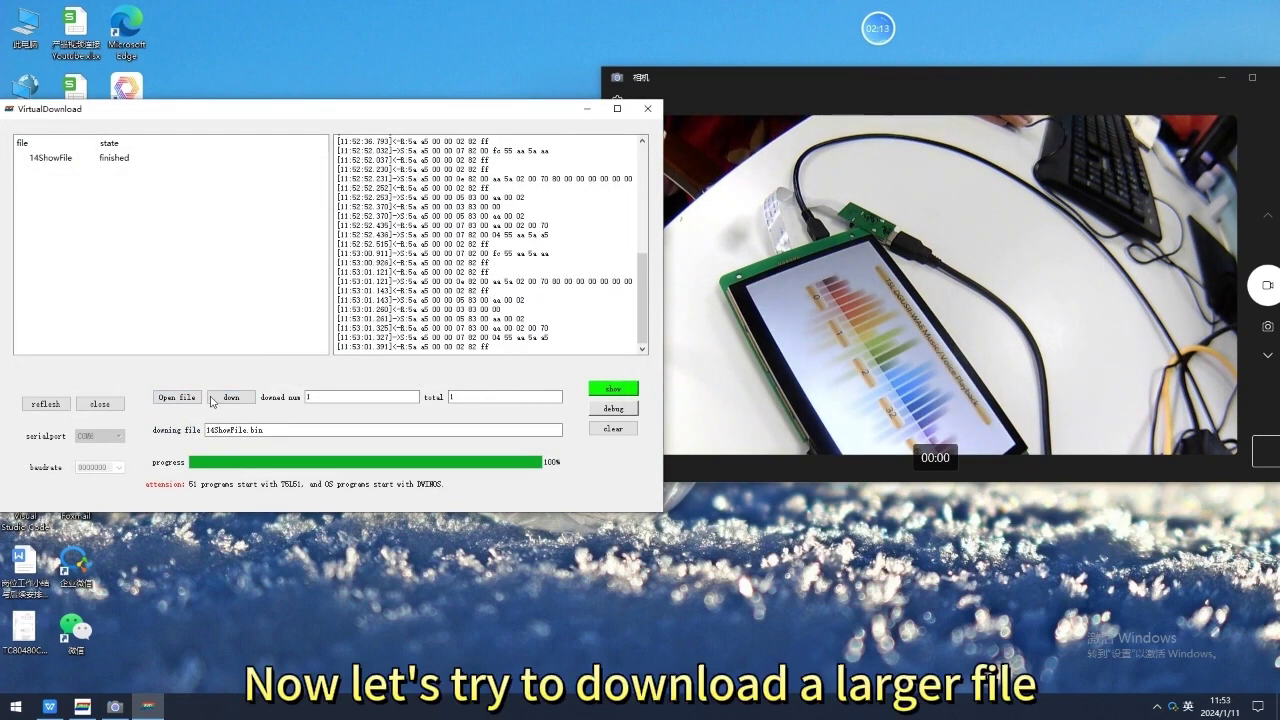
Load the 16.wae audio file, download it, and dismiss the completion message
left_click(182, 400)
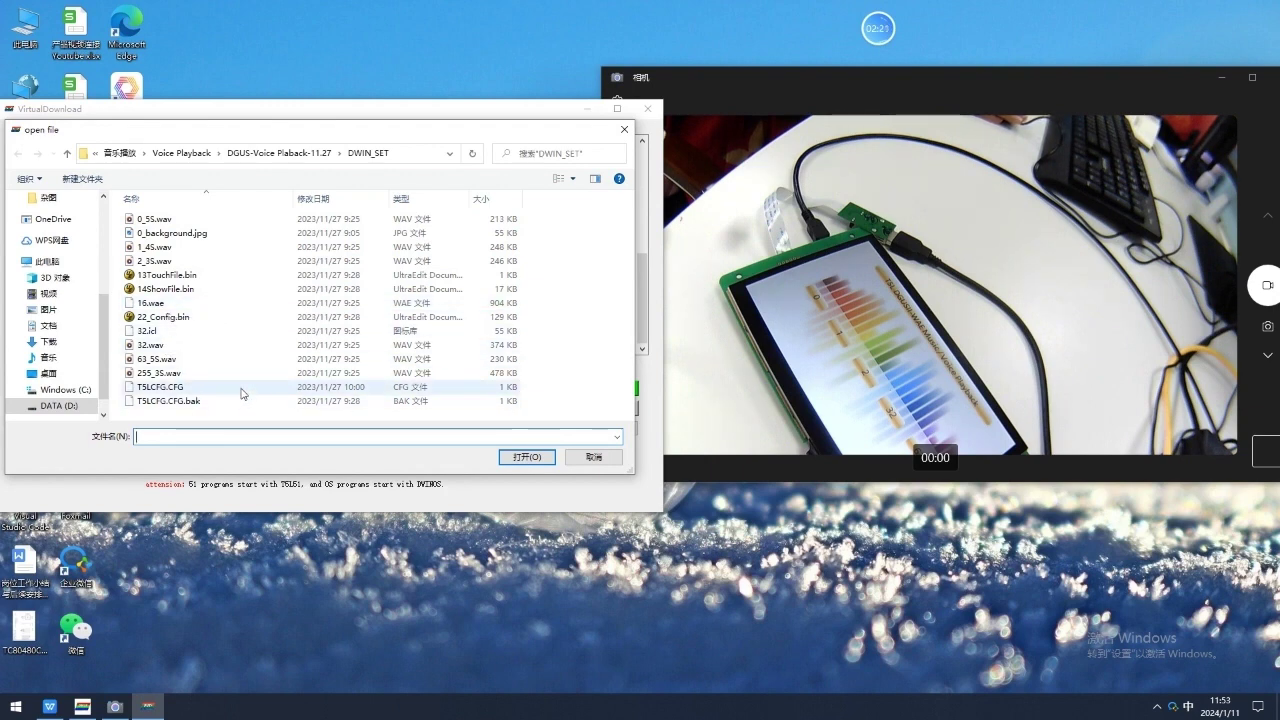
left_click(200, 302)
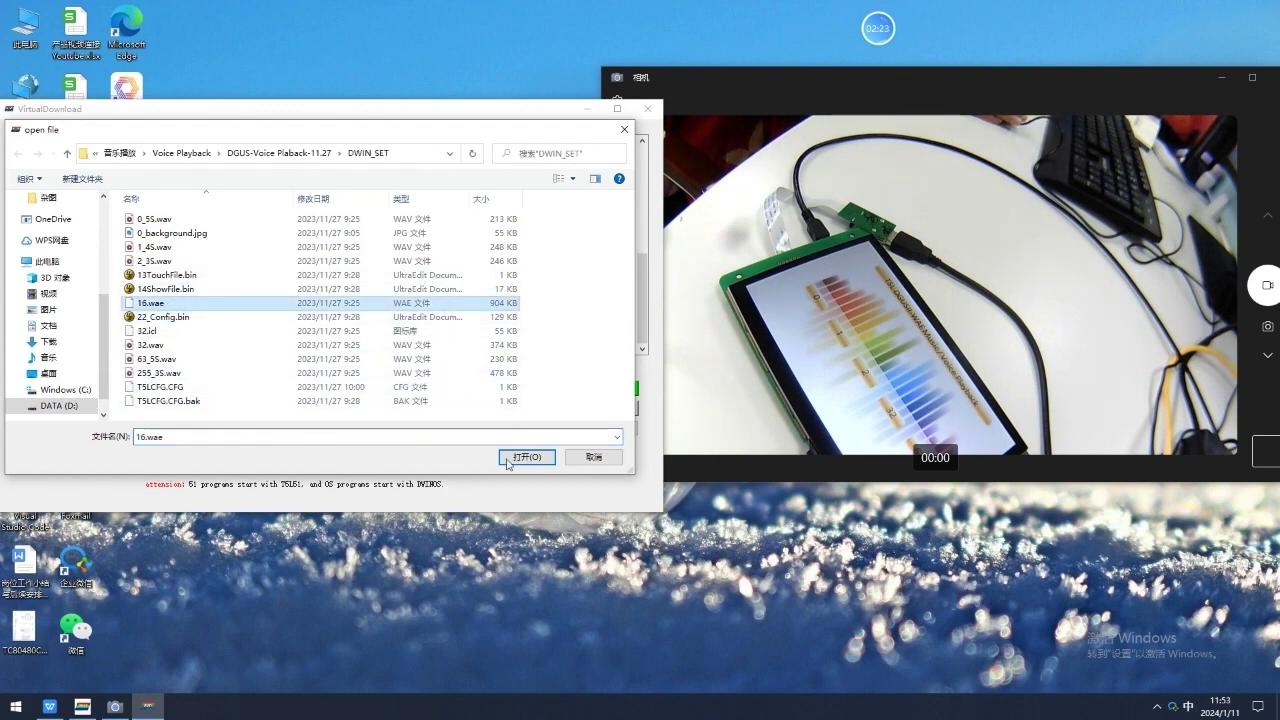
left_click(526, 457)
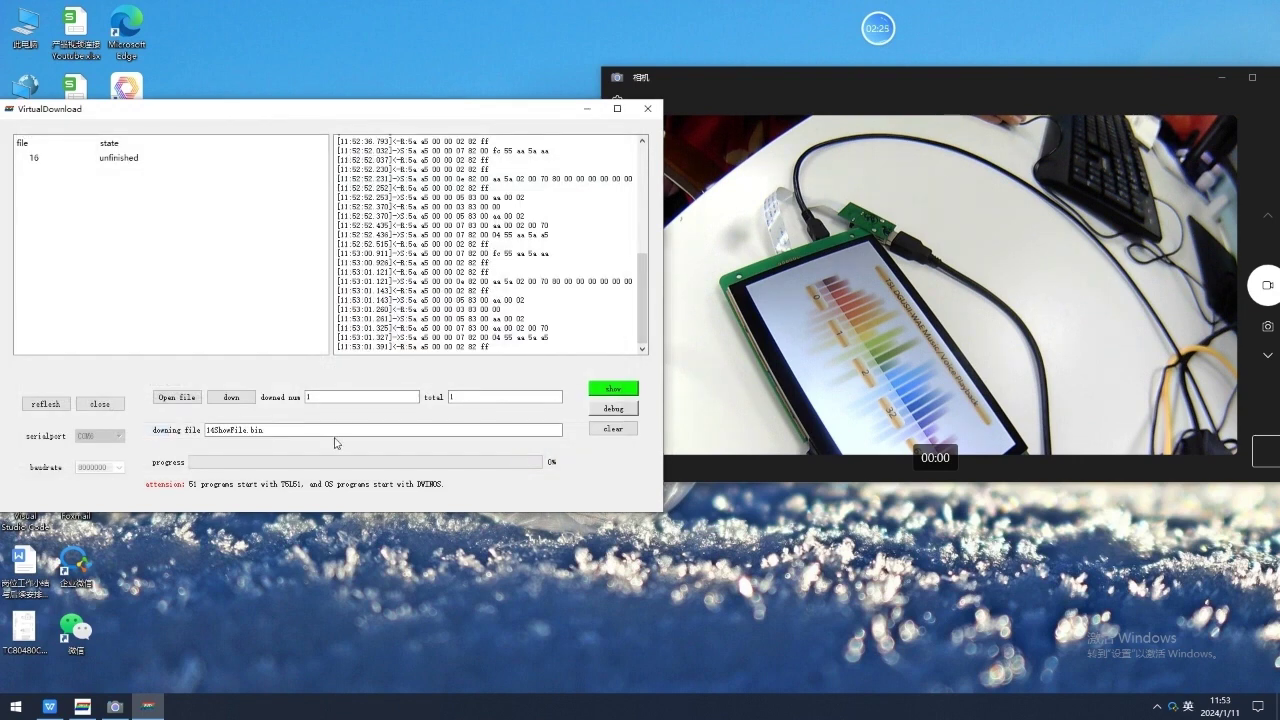
left_click(231, 398)
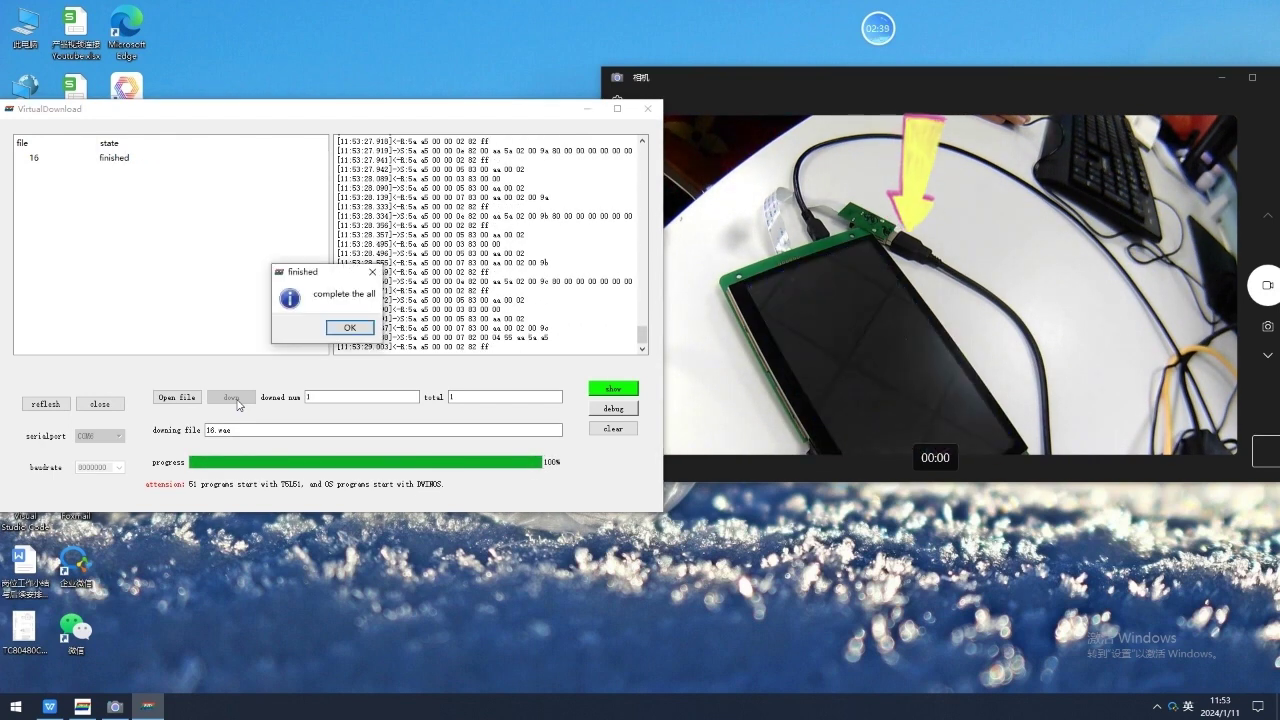
left_click(350, 328)
Browse to DGUS_V7646 > 变量图标+位变量 > DWIN_SET and load 40.wae into the download list
left_click(176, 397)
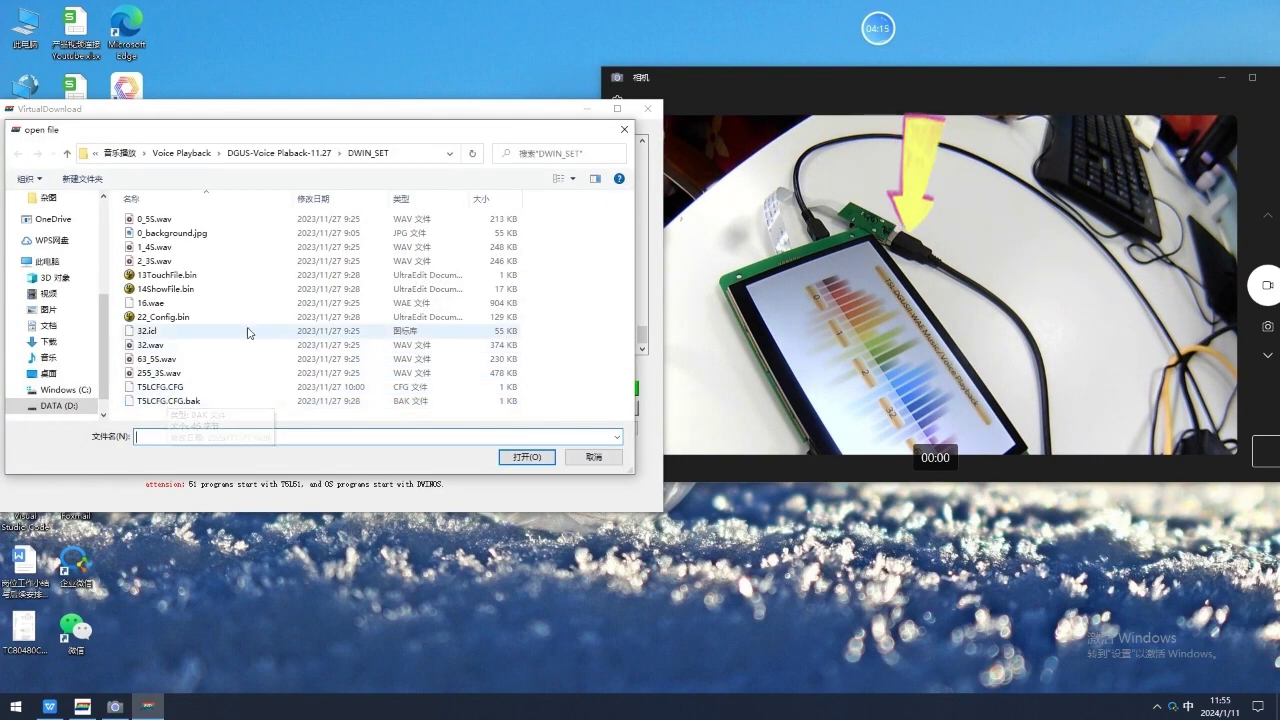
left_click(118, 155)
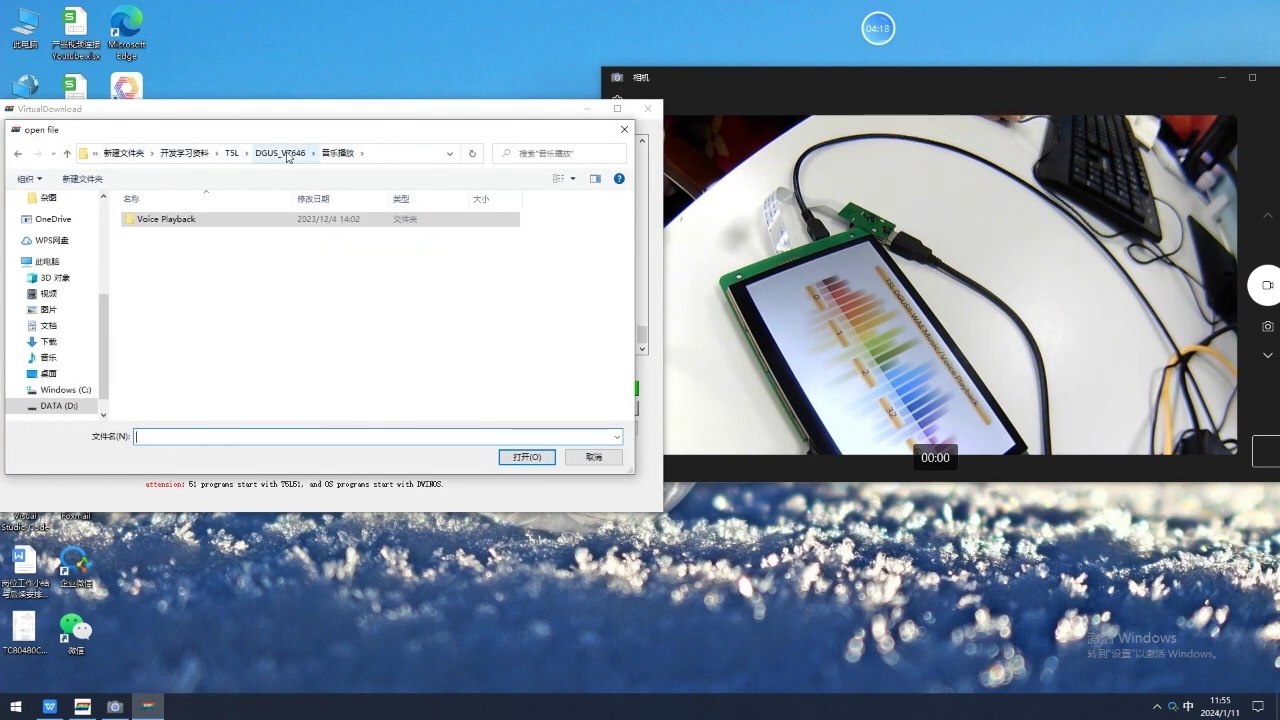
left_click(286, 155)
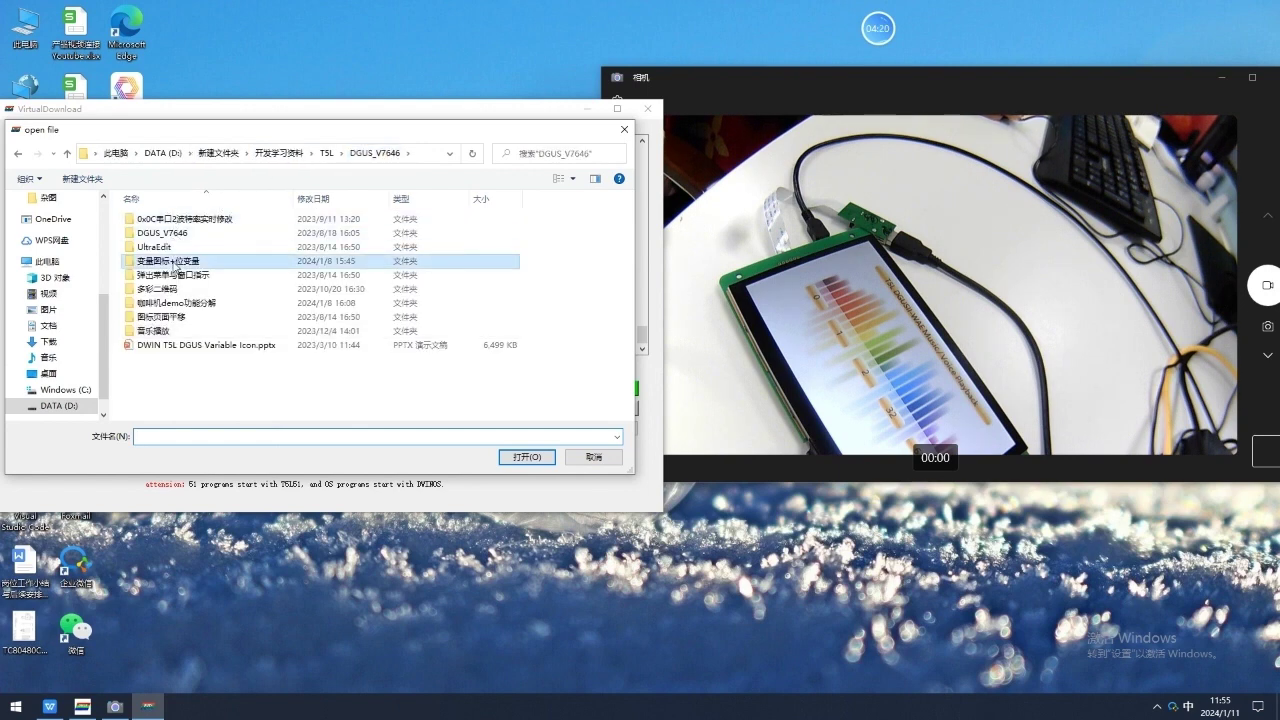
double_click(174, 261)
double_click(176, 277)
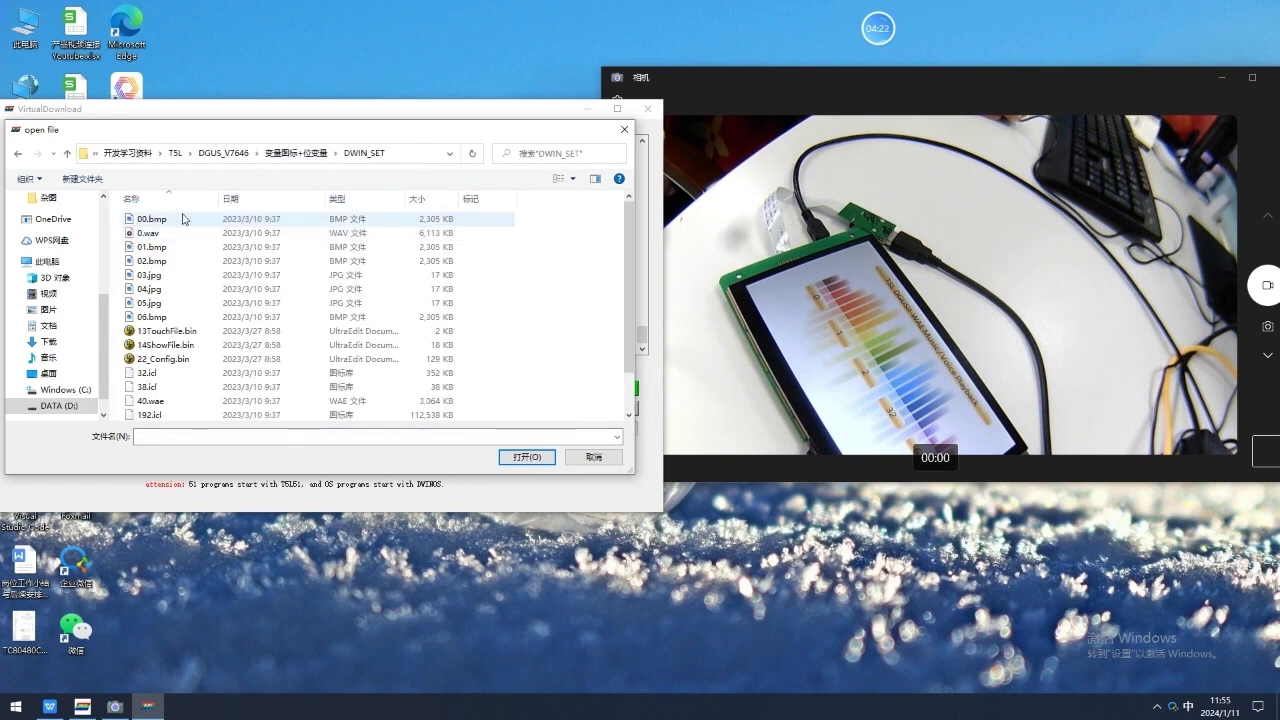
scroll(148, 352, "down", 1)
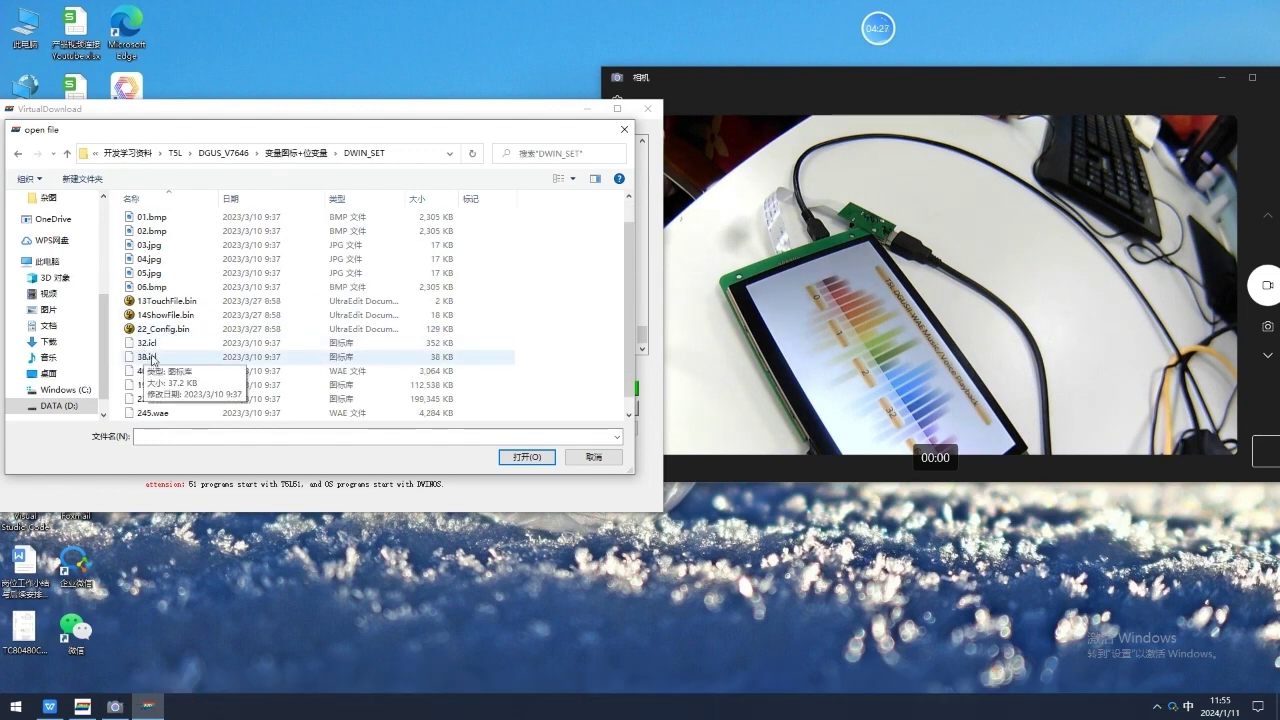
left_click(152, 371)
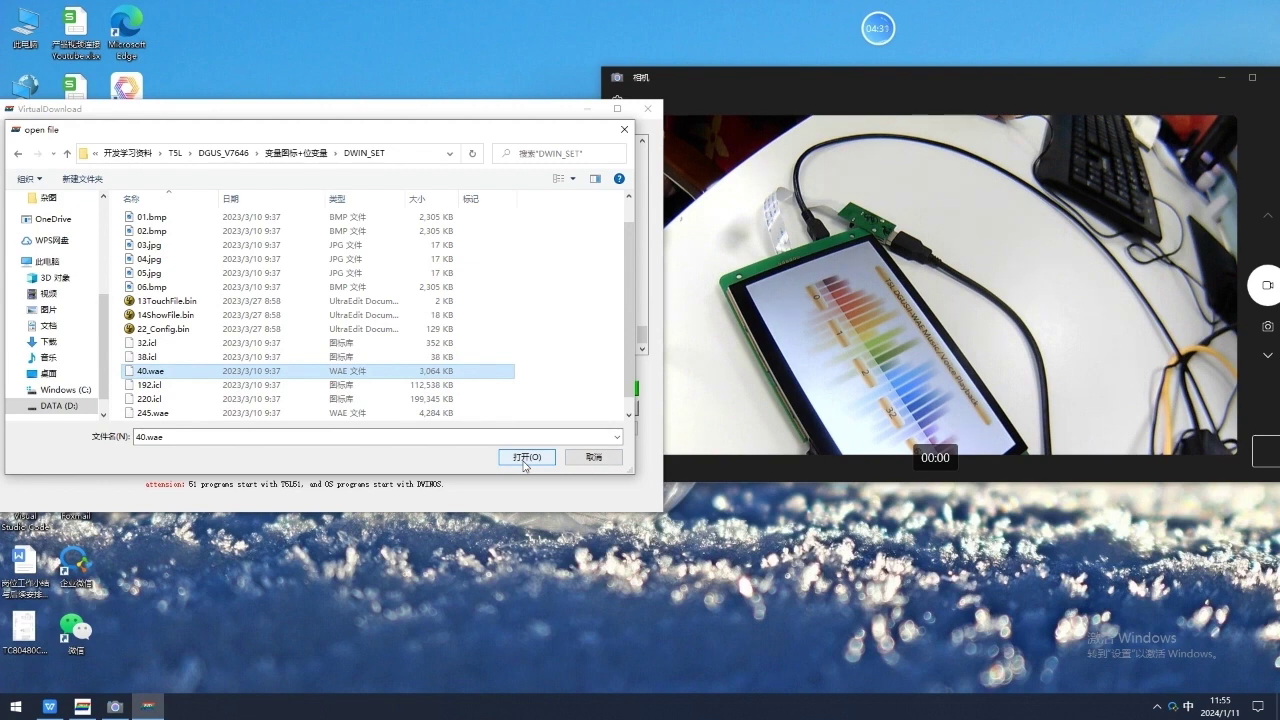
left_click(525, 458)
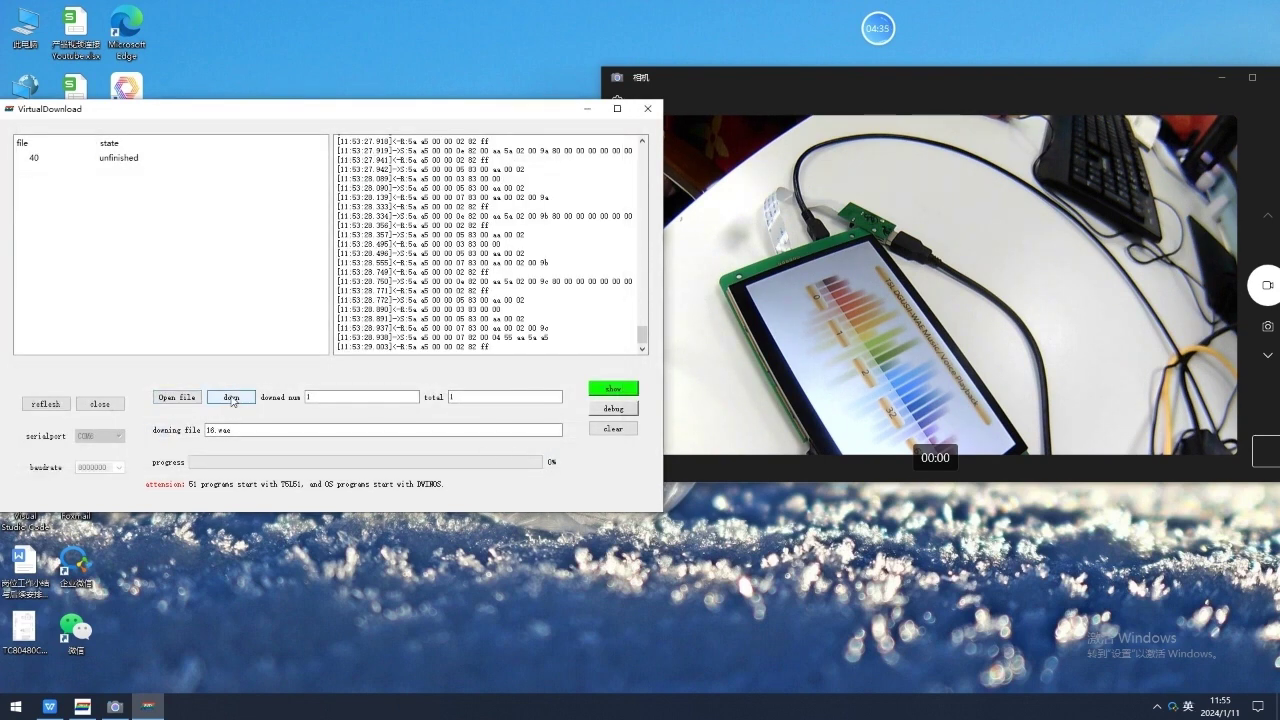
Send 40.wae to the screen and dismiss the completion message after about 40 seconds
left_click(232, 398)
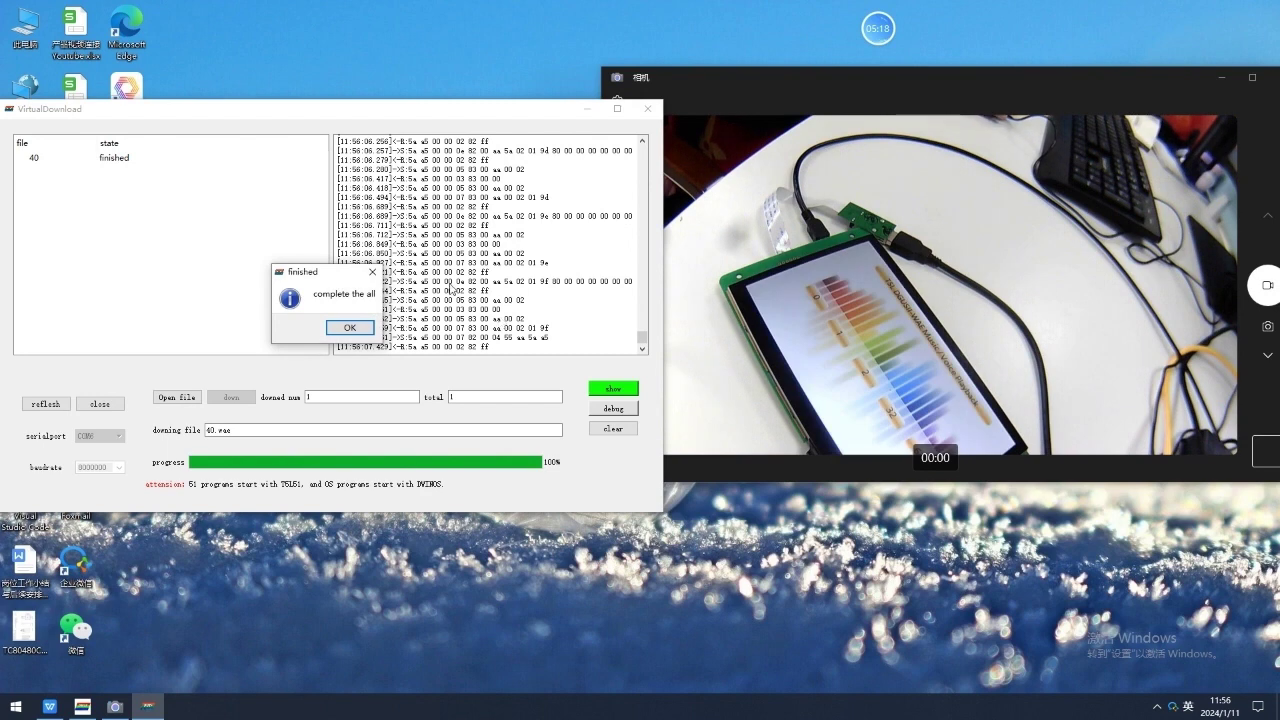
left_click(349, 327)
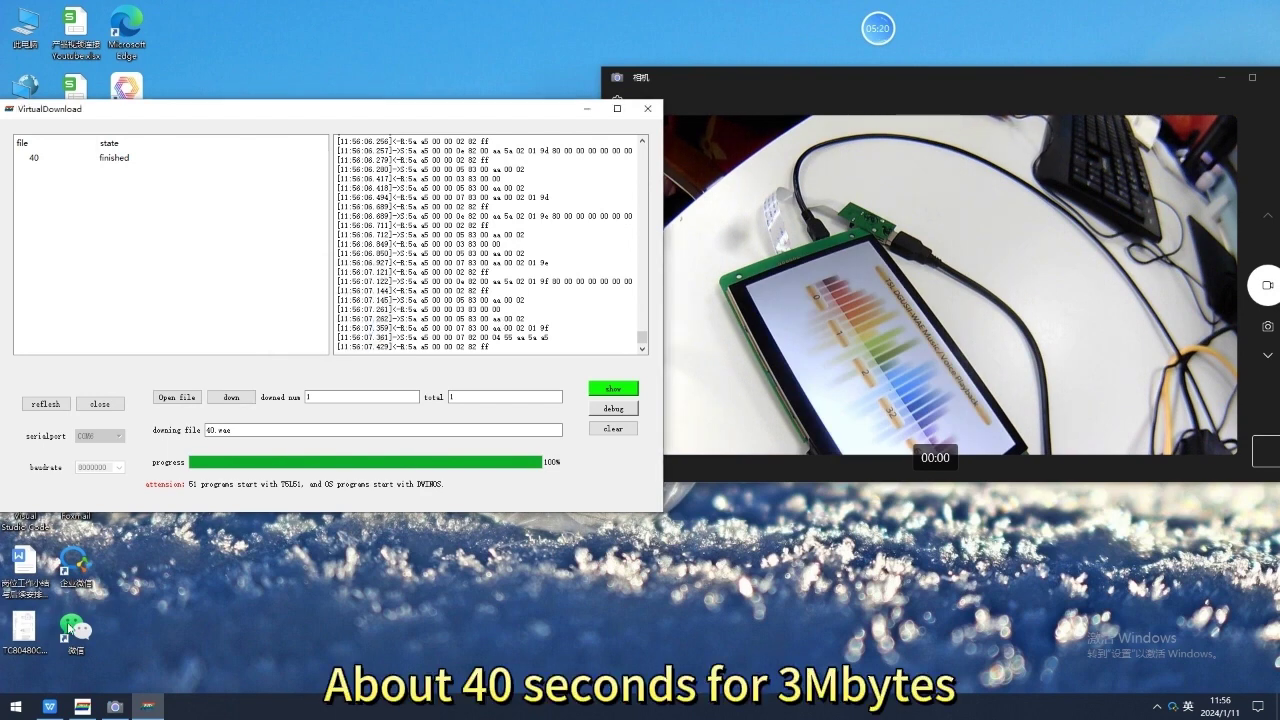
Bring DGUS forward and launch the T5L UART download tool
left_click(82, 706)
left_click(535, 84)
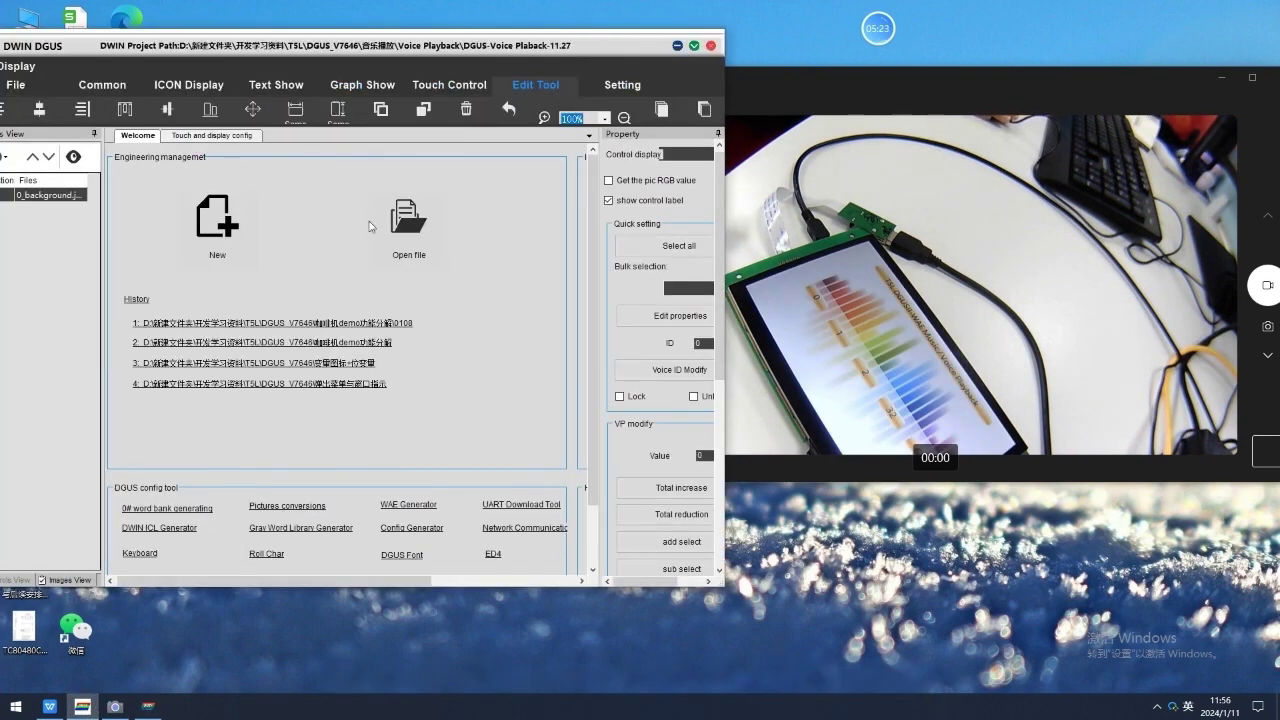
left_click(499, 505)
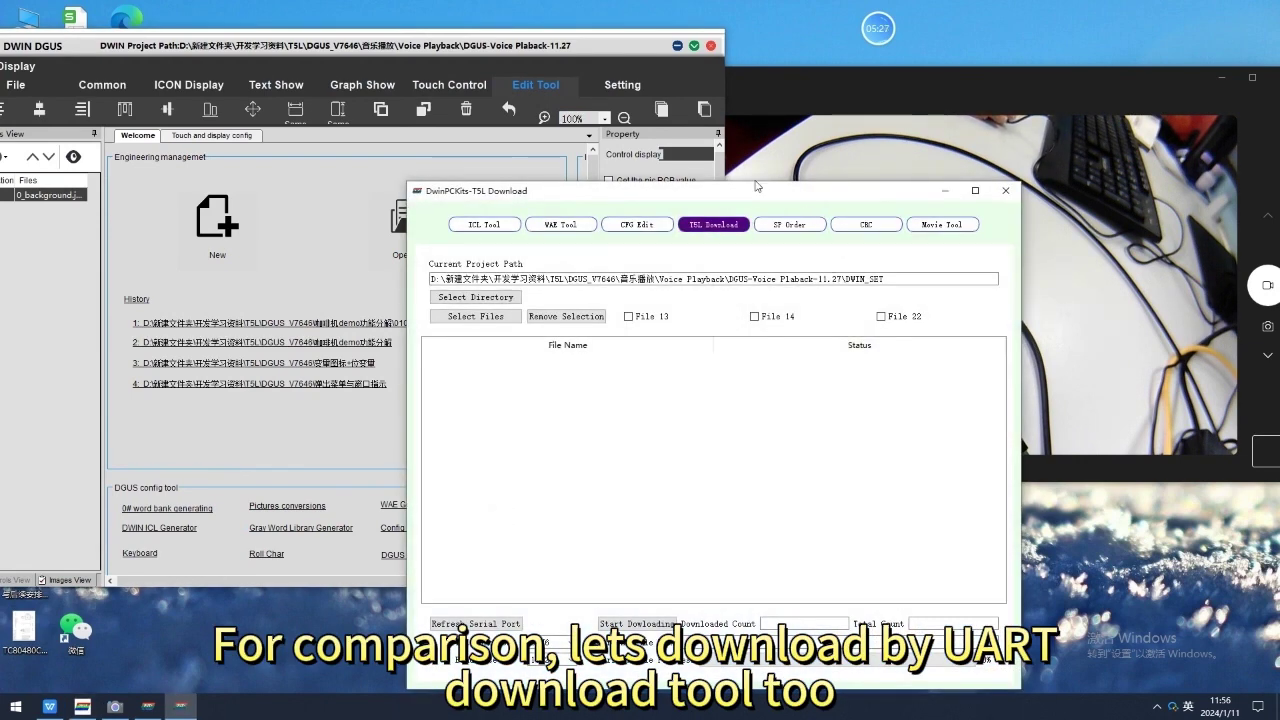
left_click_drag(757, 186, 619, 128)
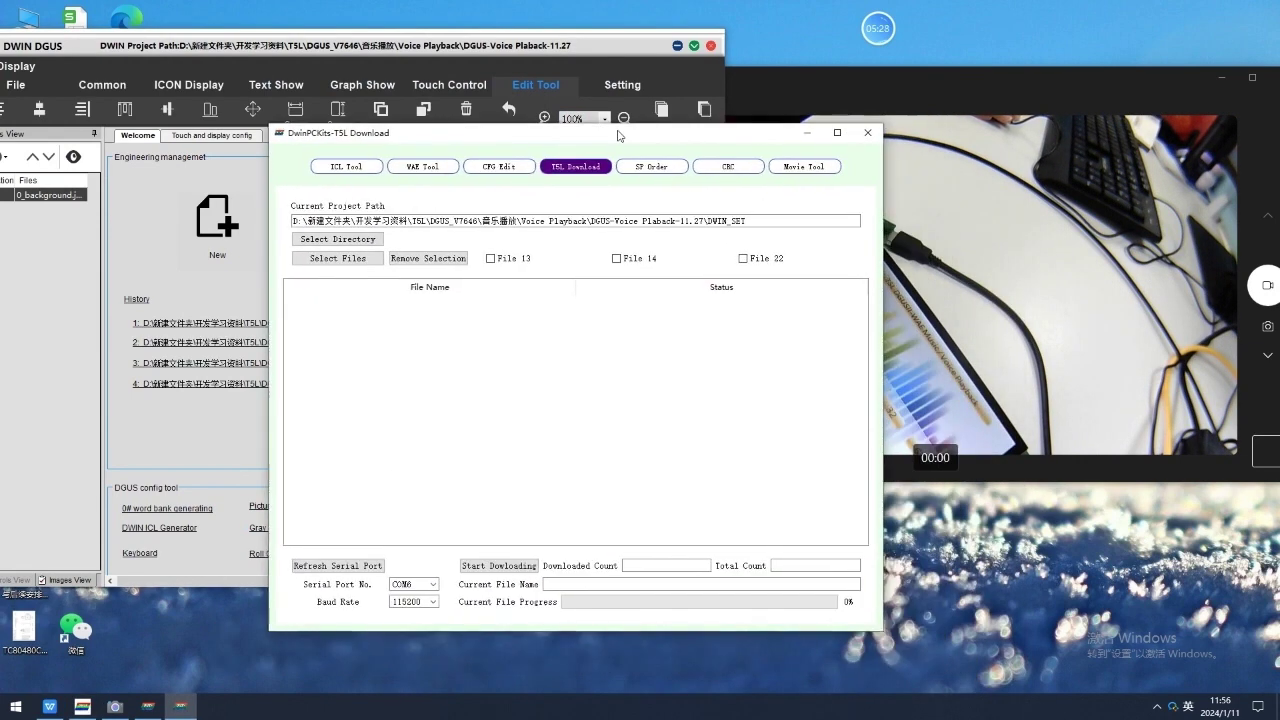
Set the project directory to DGUS_V7646 > 变量图标+位变量 > DWIN_SET and open the file chooser
left_click(358, 239)
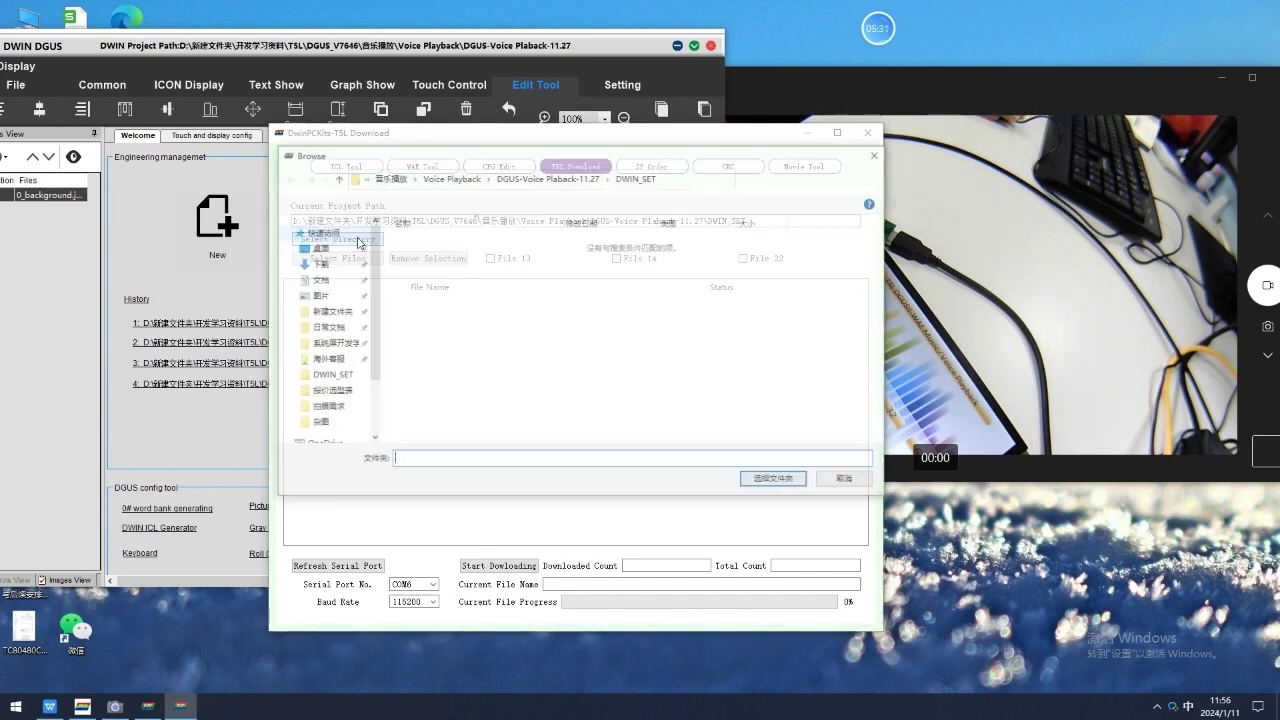
left_click(388, 178)
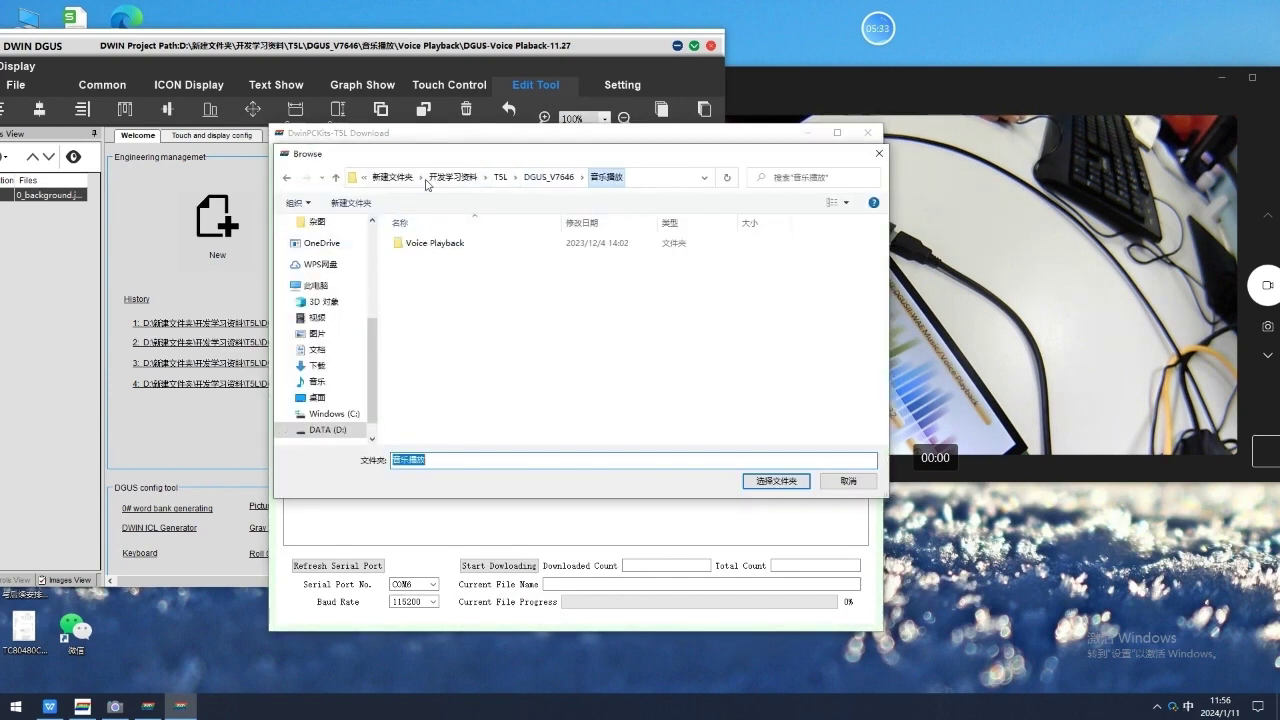
left_click(548, 177)
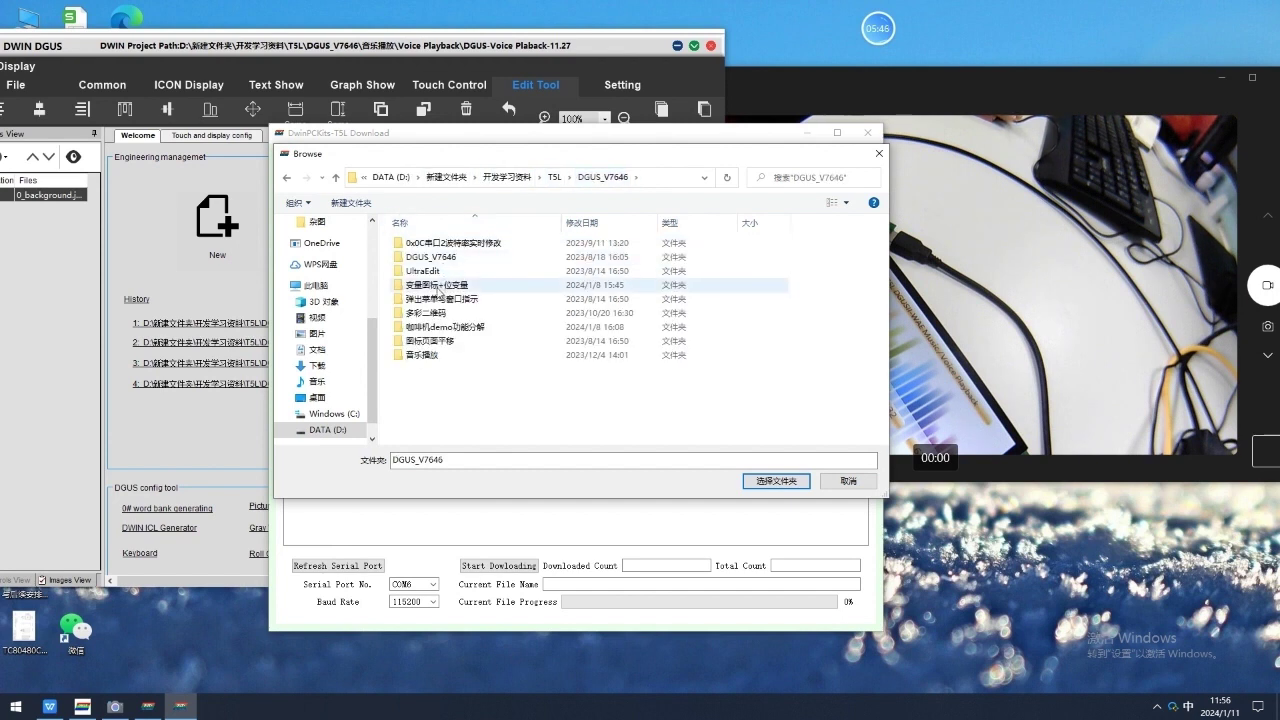
double_click(438, 287)
left_click(440, 300)
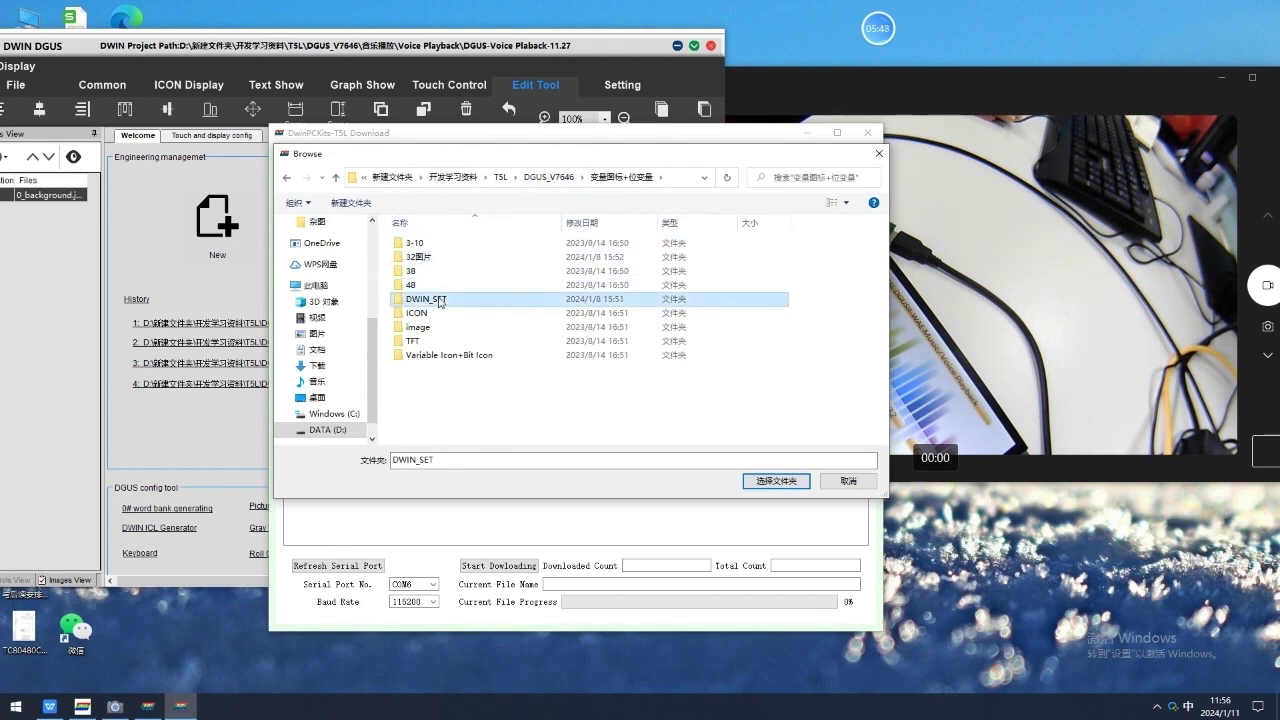
double_click(440, 300)
left_click(776, 481)
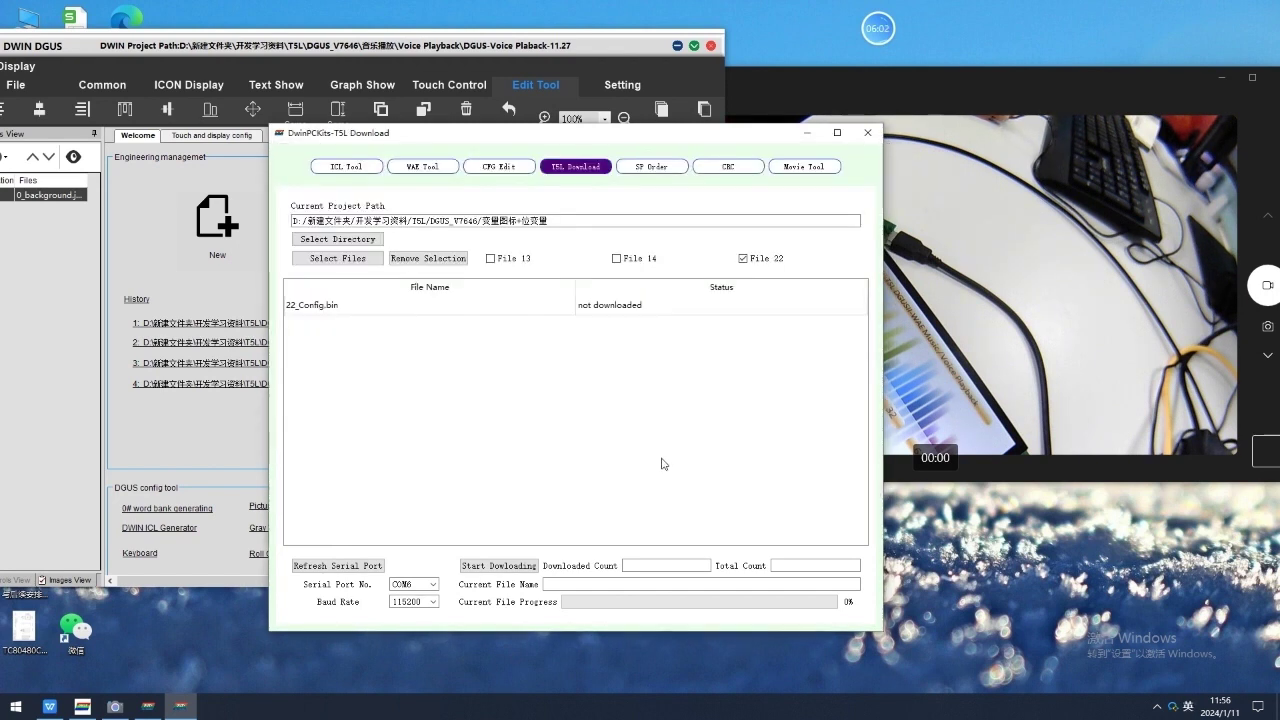
left_click(338, 258)
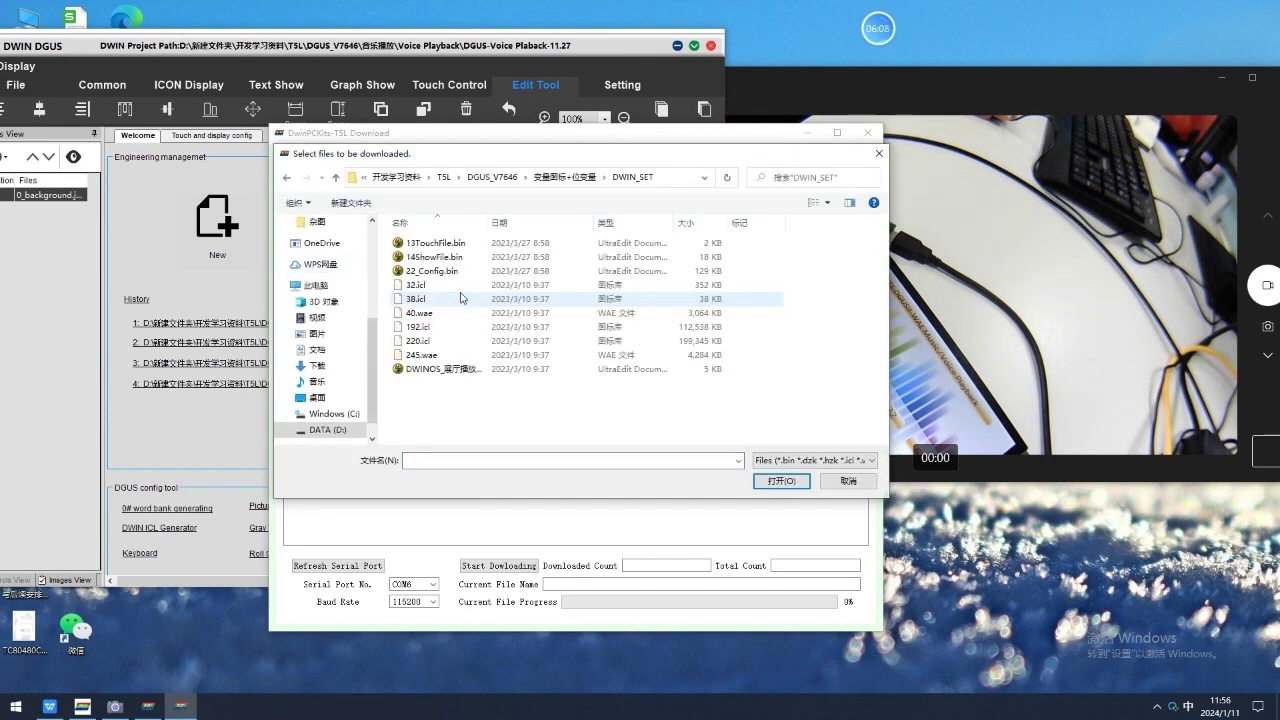
Queue 40.wae and start downloading it over COM4 at 115200 baud
left_click(425, 313)
left_click(779, 482)
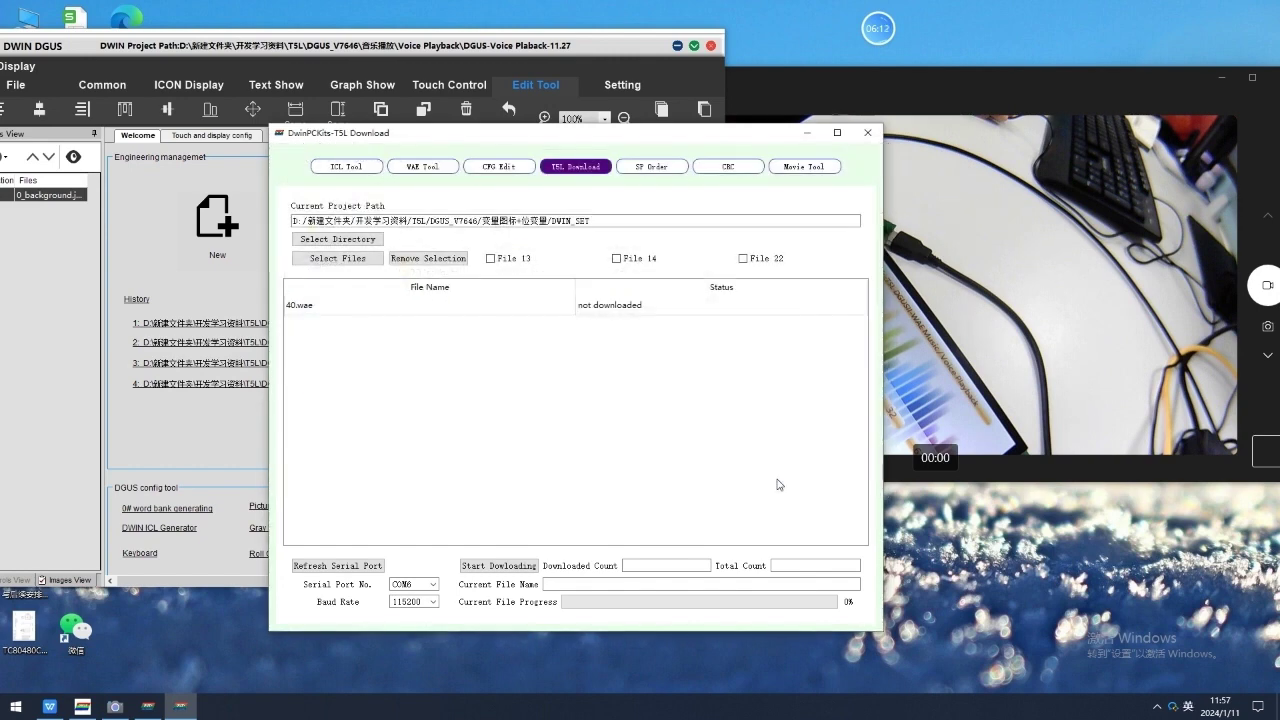
left_click(432, 584)
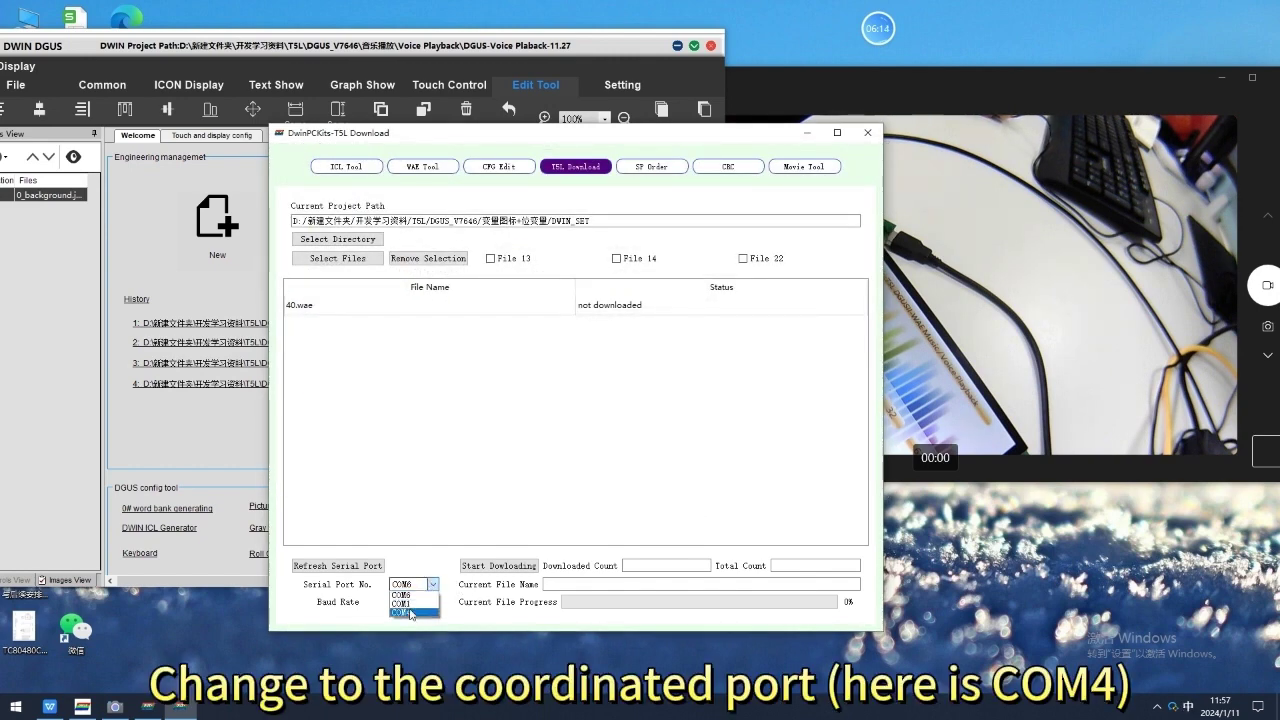
left_click(410, 612)
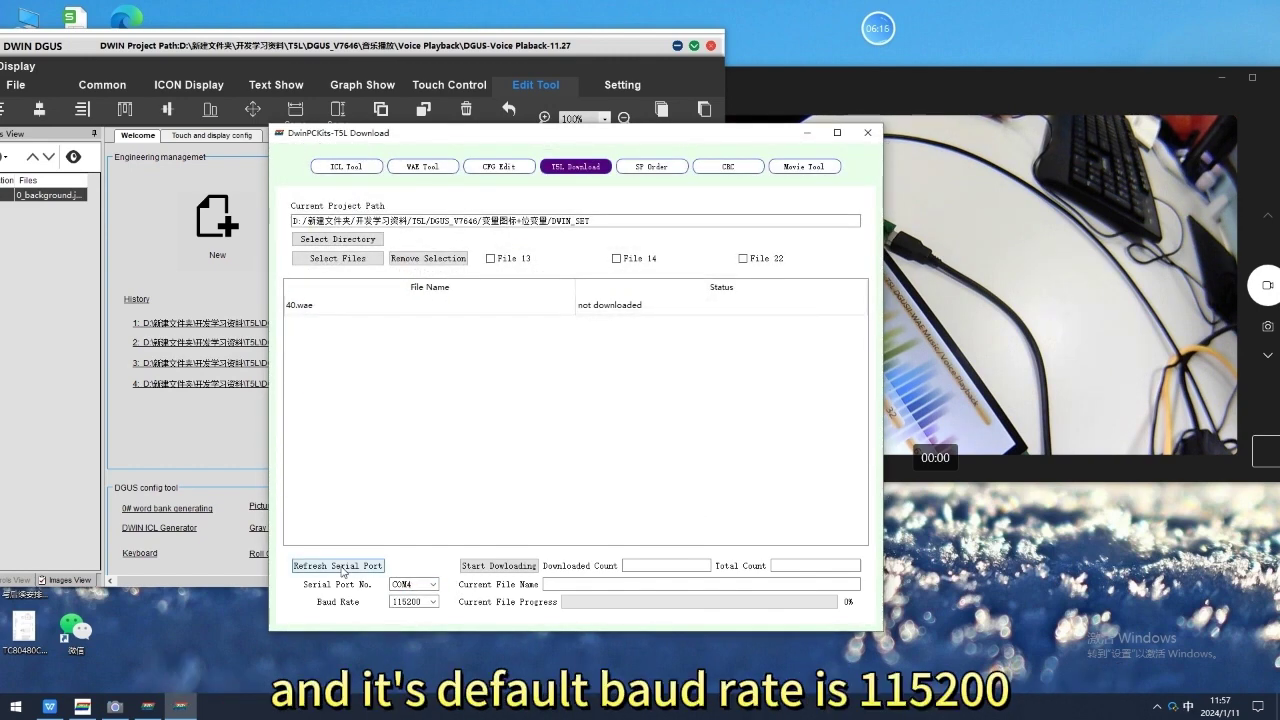
left_click(499, 566)
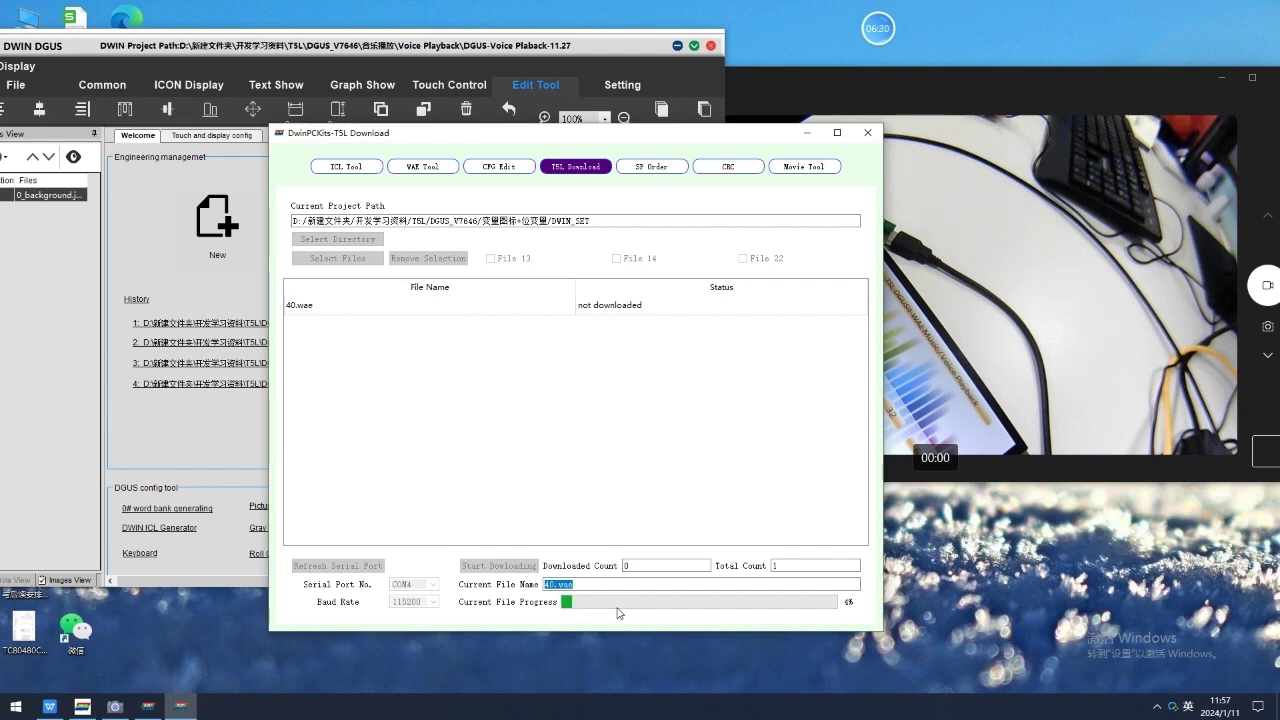
Move the T5L Download window aside while the 40.wae transfer continues
left_click_drag(731, 133, 527, 111)
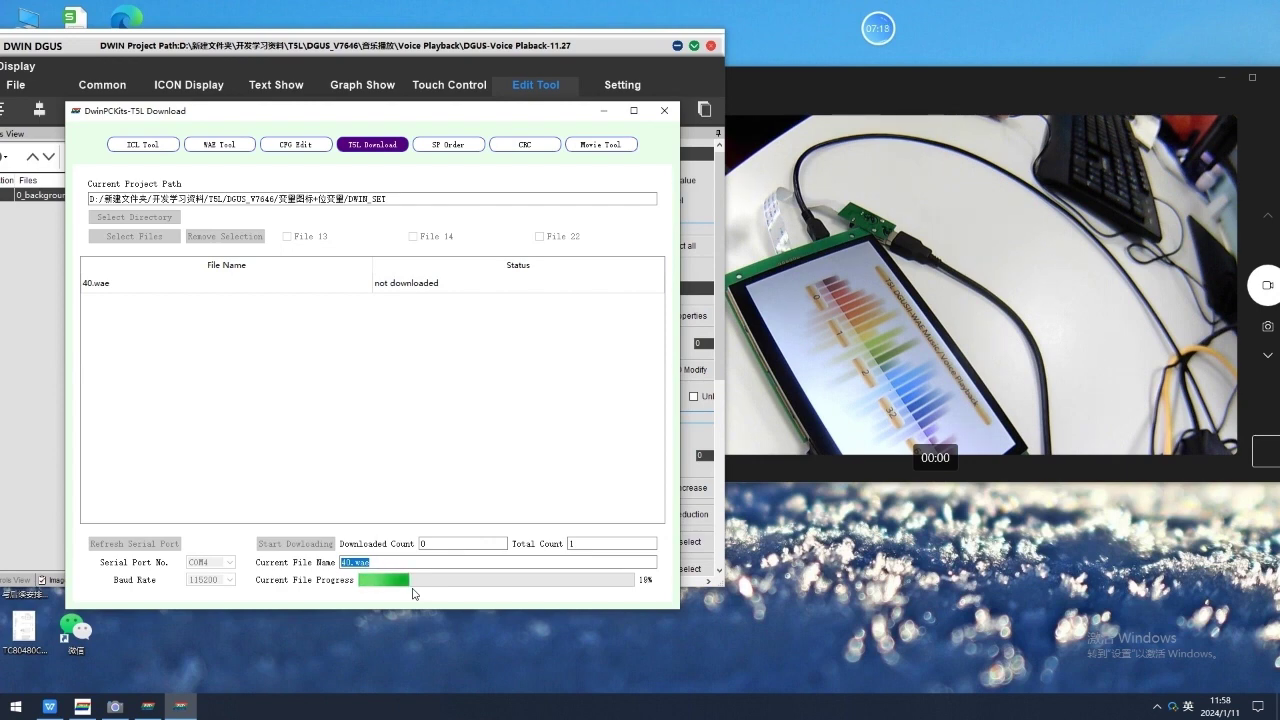
Reopen the UART download tool and queue 32.icl from the Voice Playback DWIN_SET folder
left_click(665, 111)
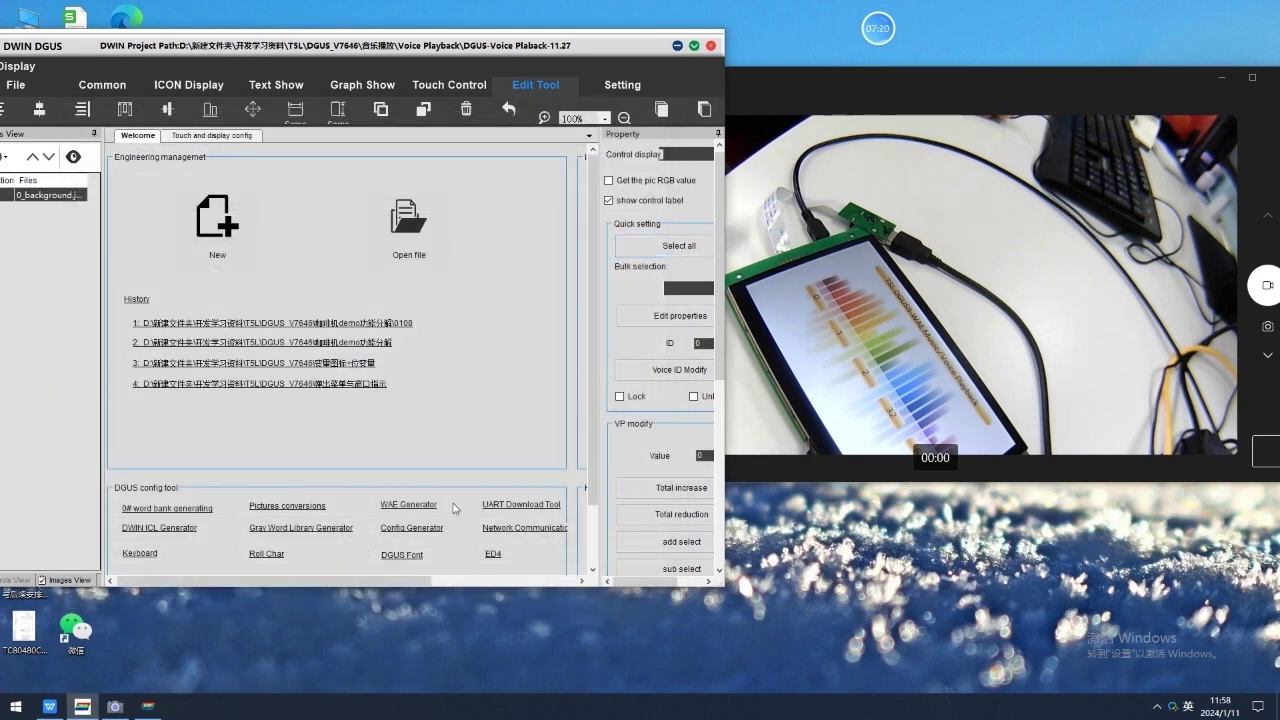
left_click(519, 505)
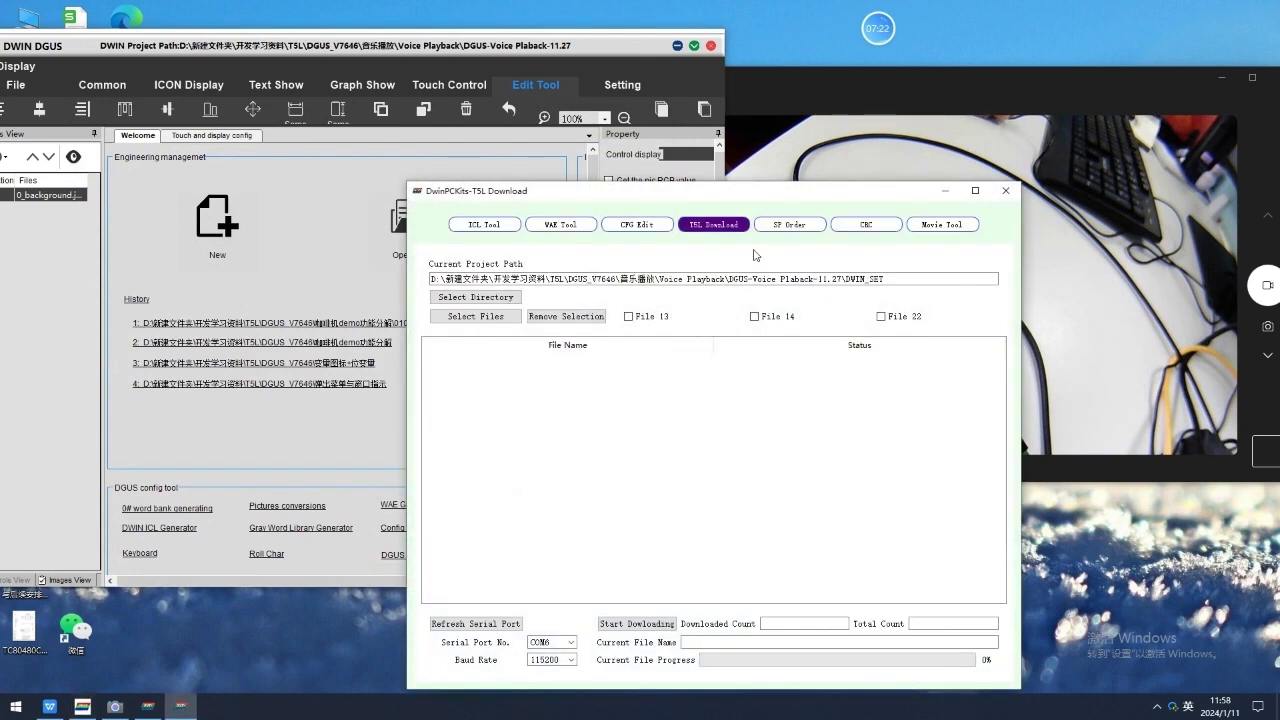
left_click(491, 317)
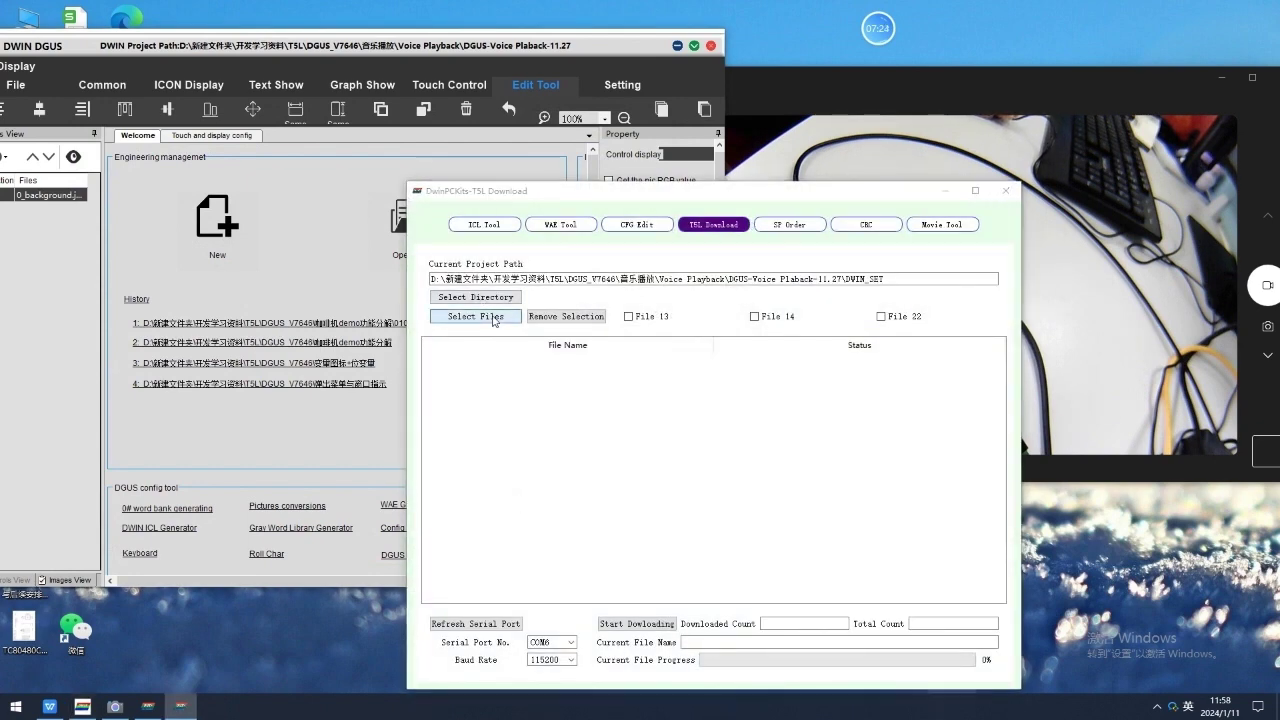
left_click(560, 357)
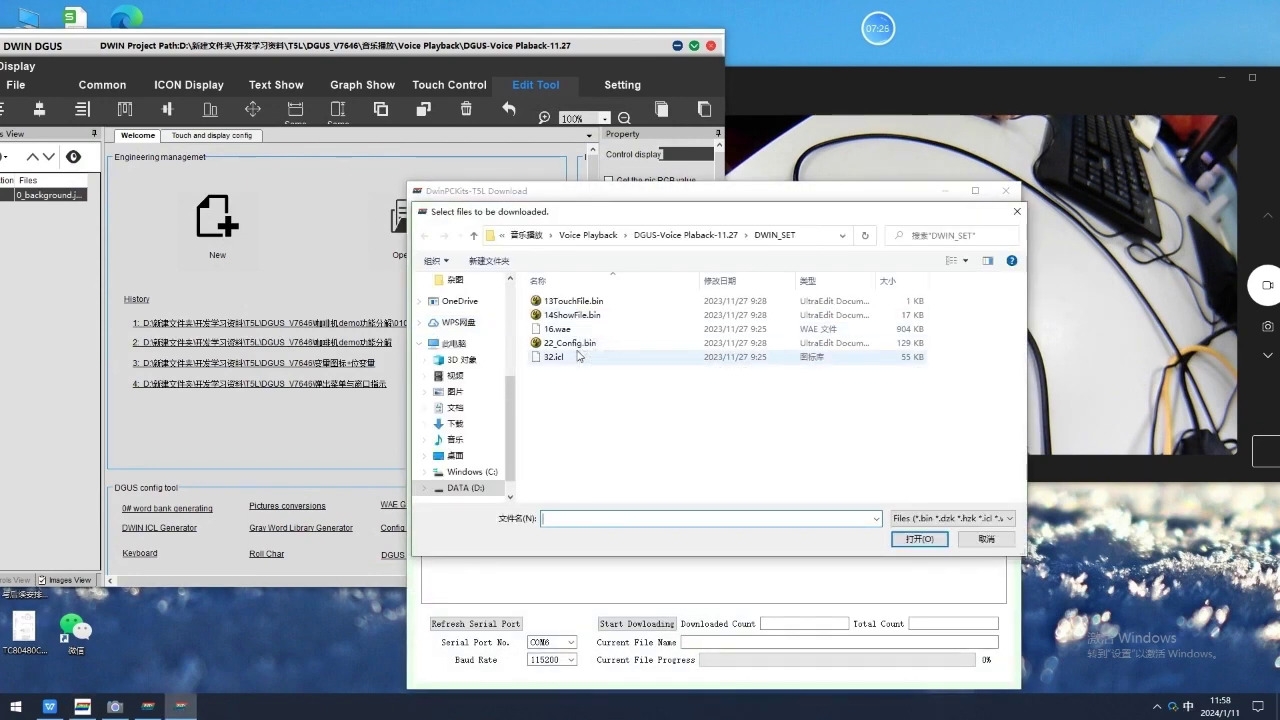
left_click(921, 541)
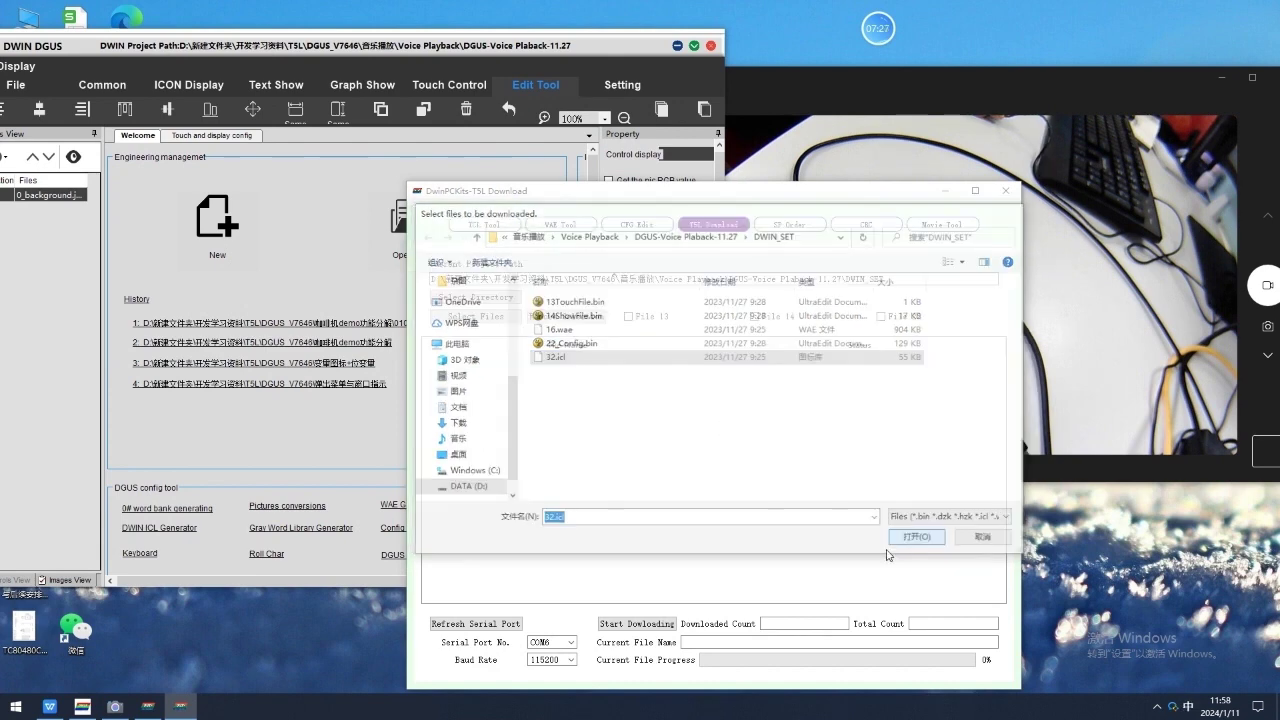
Attempt the 32.icl download, dismiss the COM6 serial port failure, and move the window left
left_click(637, 625)
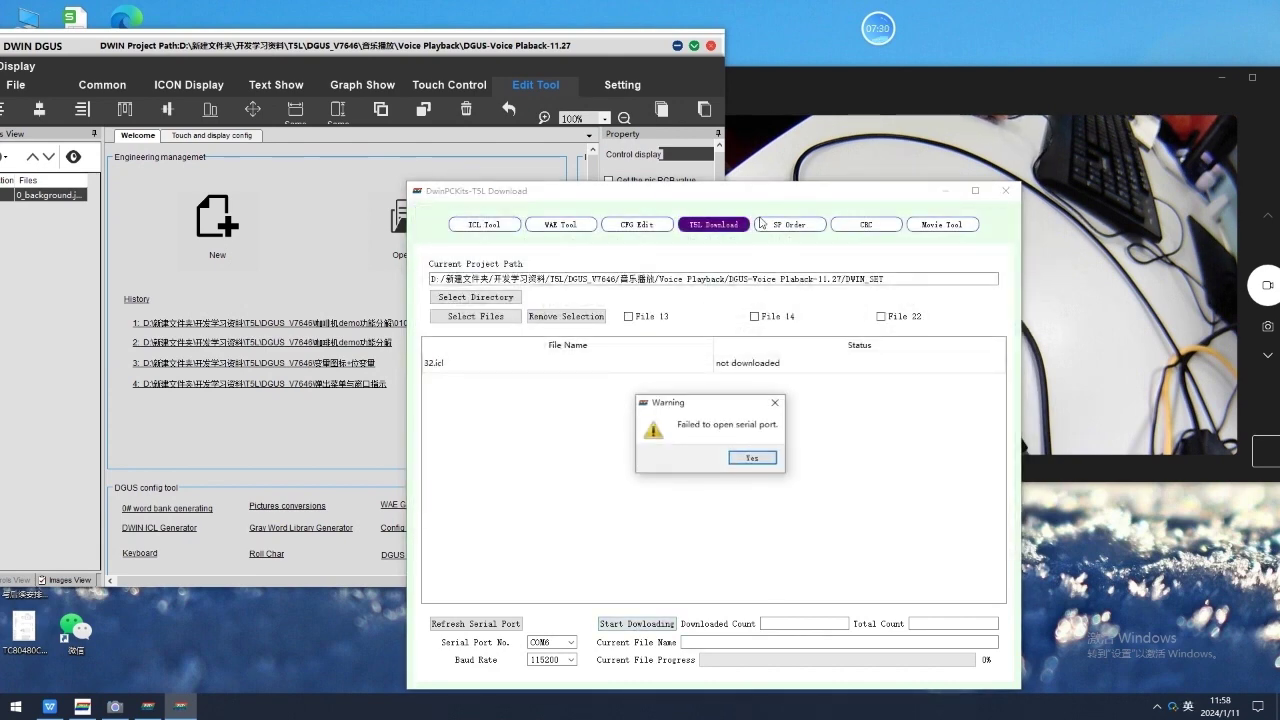
left_click(752, 457)
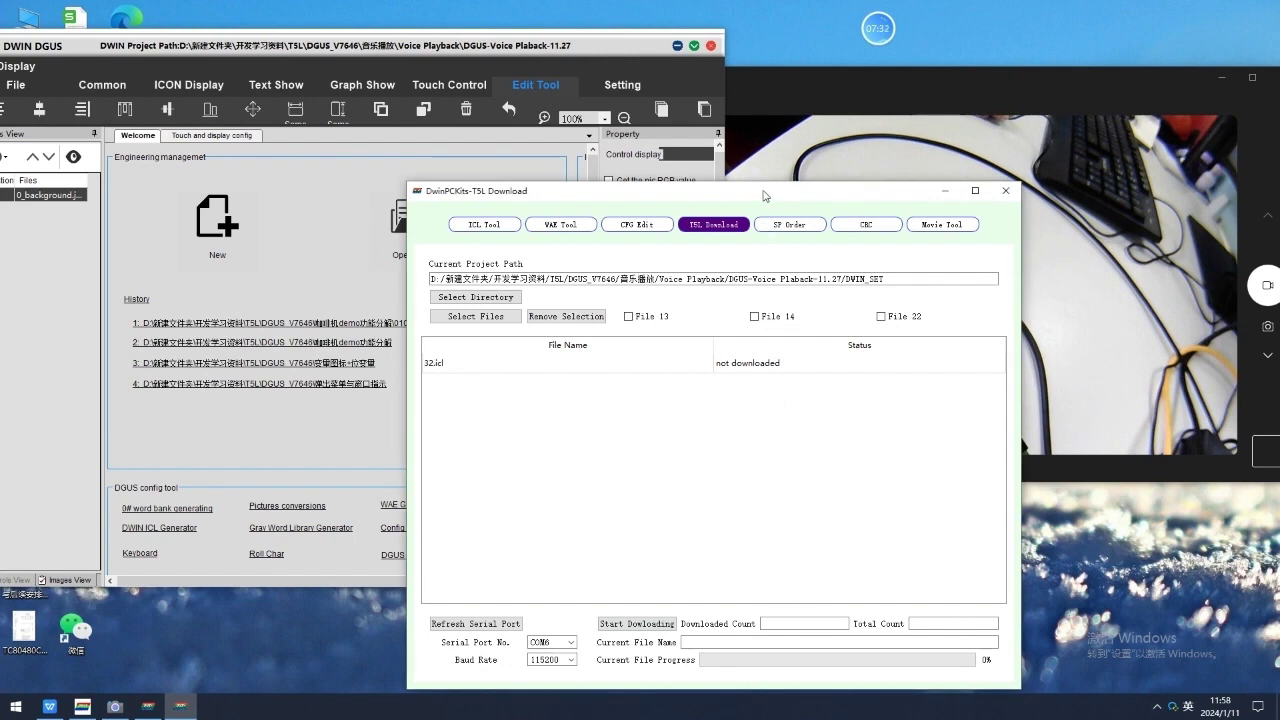
left_click_drag(780, 190, 431, 173)
Select COM4 as the serial port and download 32.icl until it reports All finished
left_click(216, 625)
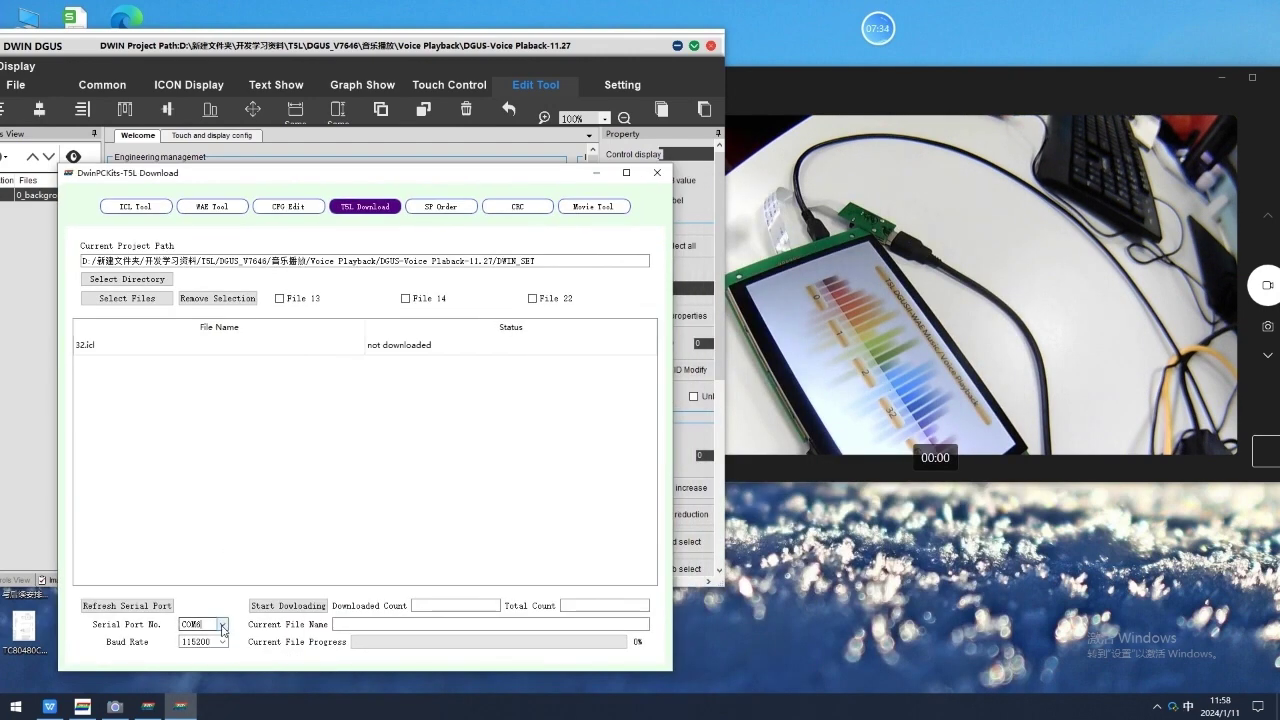
left_click(200, 641)
left_click(287, 607)
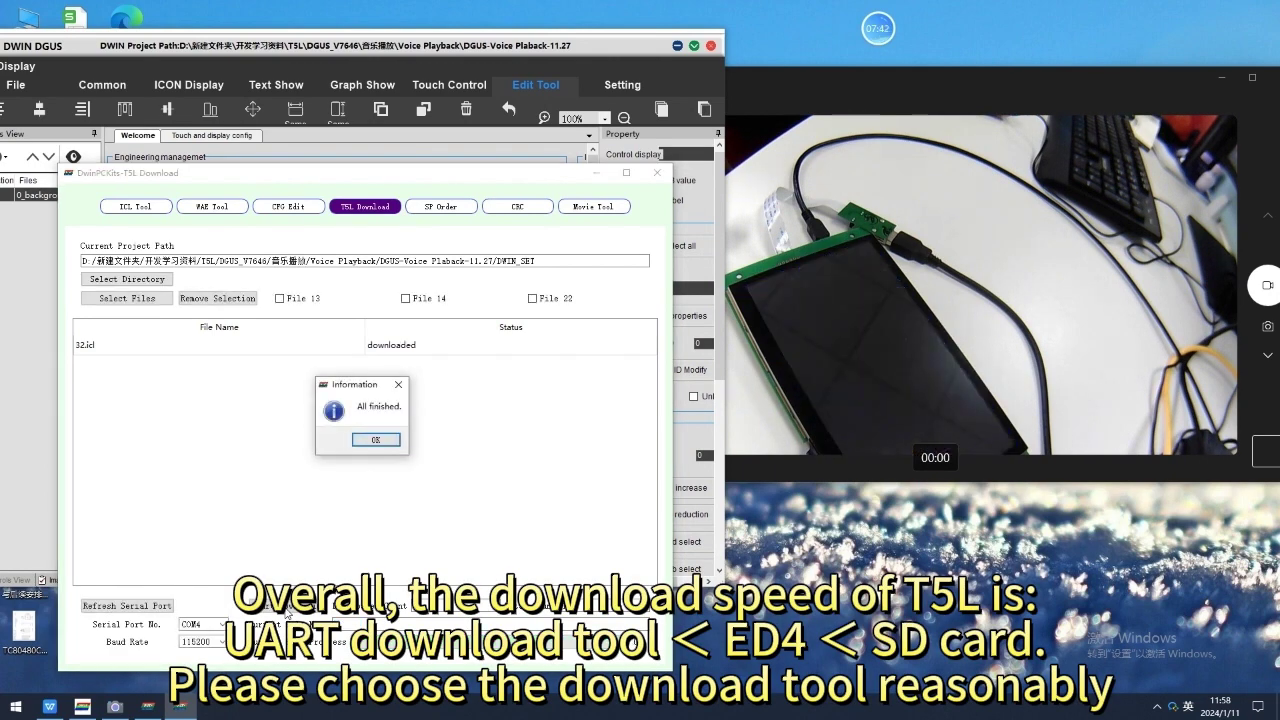
Acknowledge All finished, close the T5L Download window, and go to the Setting tab
left_click(375, 443)
left_click(657, 172)
left_click(622, 85)
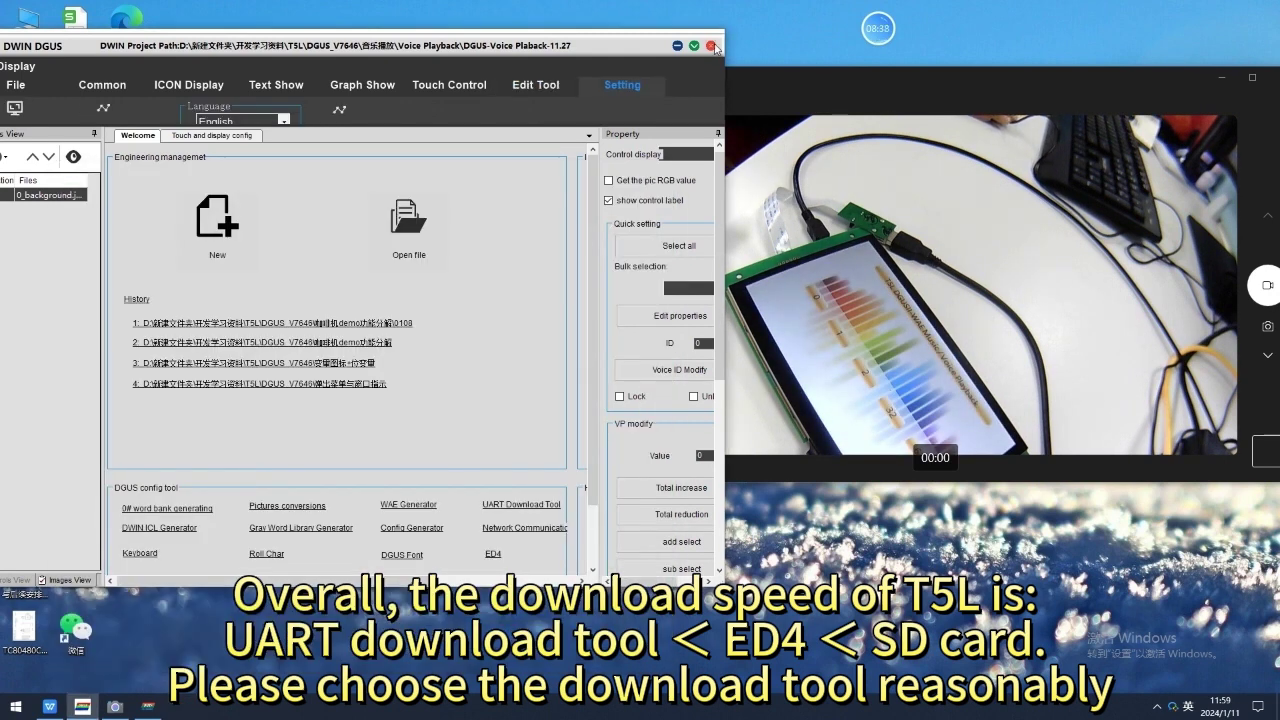